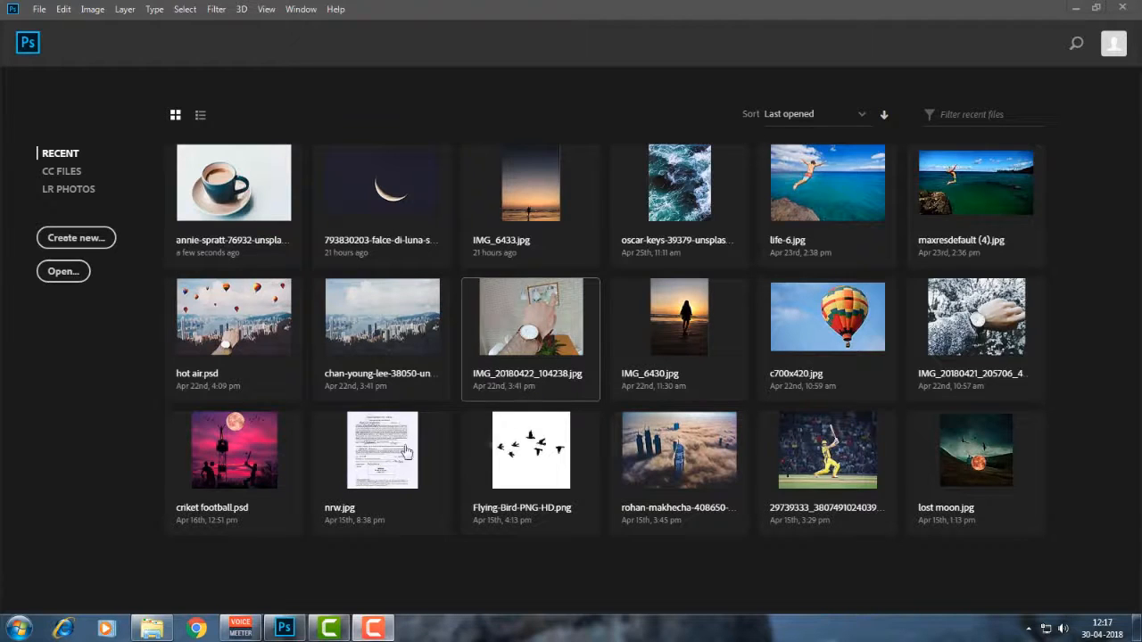
# - Open the recent coffee cup photo annie-spratt-76932-unsplash.jpg and unlock its Background layer
pyautogui.click(275, 158)
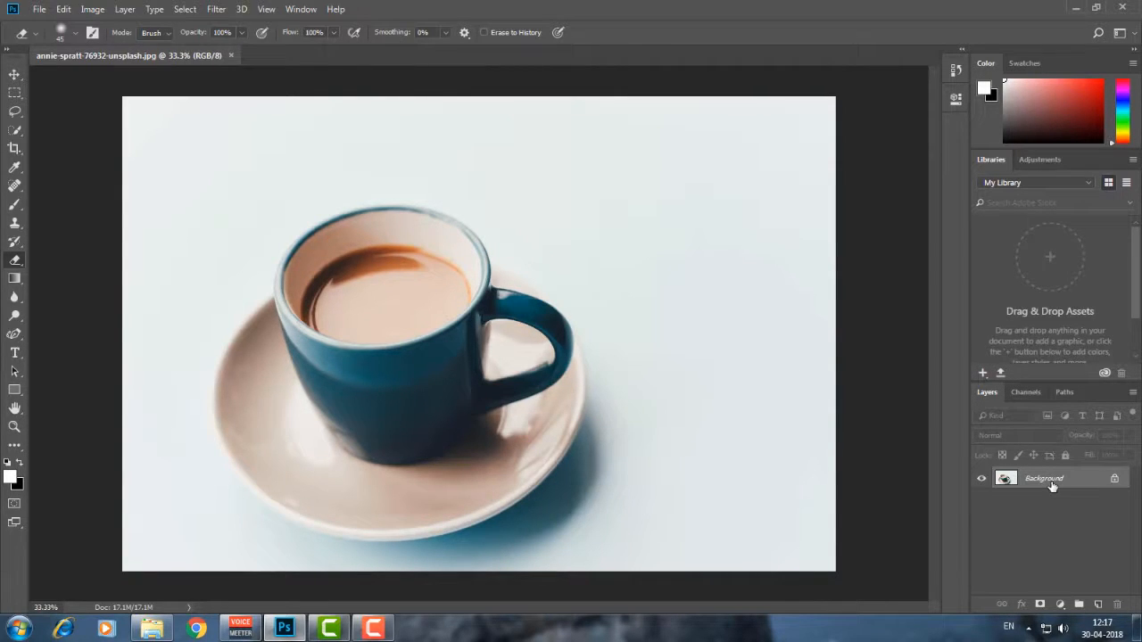
pyautogui.click(1115, 479)
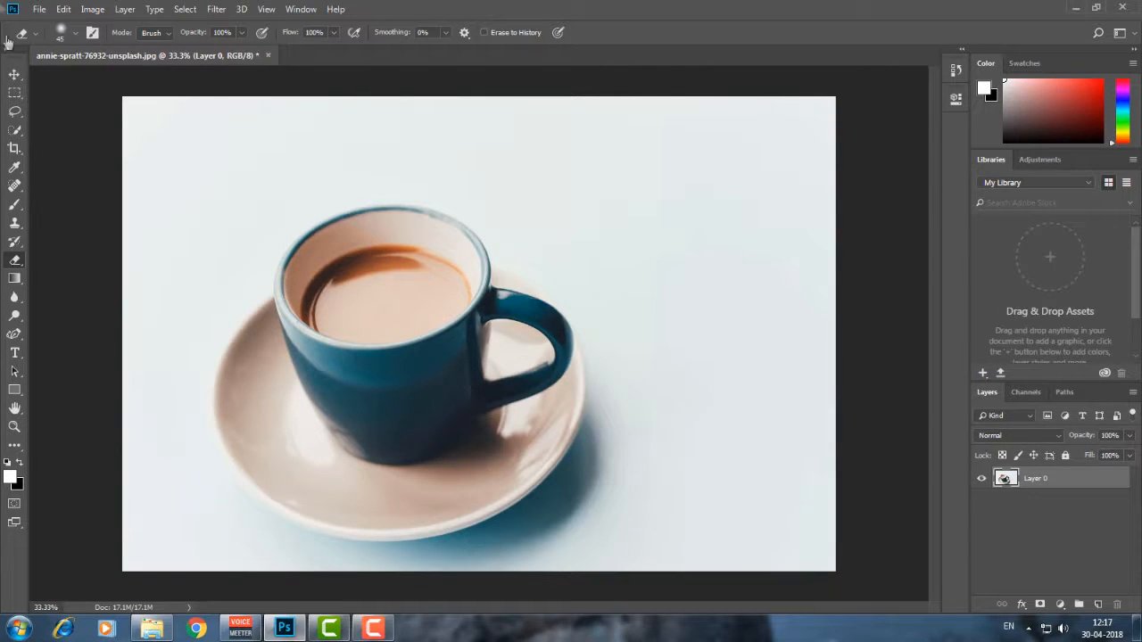
# - Open the ocean photo oscar-keys-39379-unsplash.jpg and unlock its Background layer
pyautogui.click(34, 11)
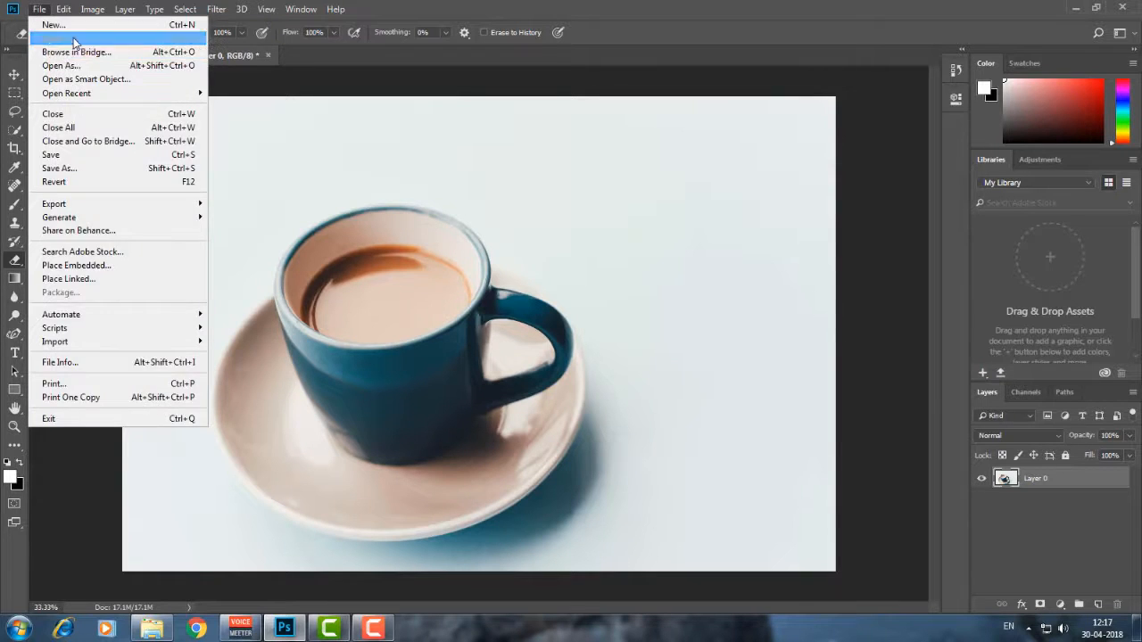
pyautogui.click(73, 37)
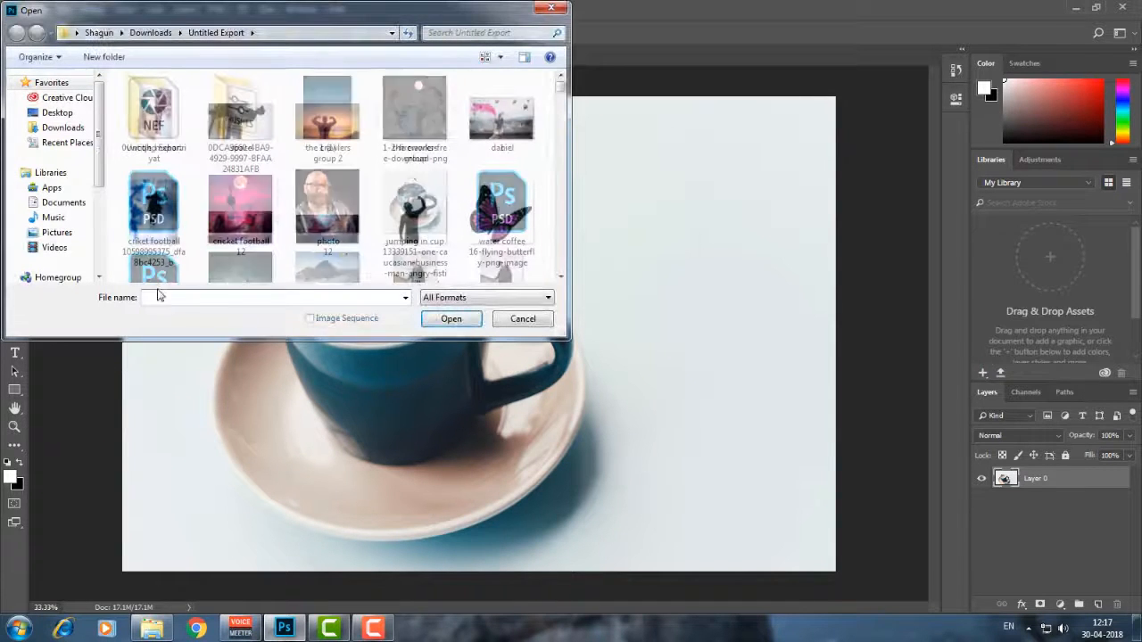
pyautogui.write('a')
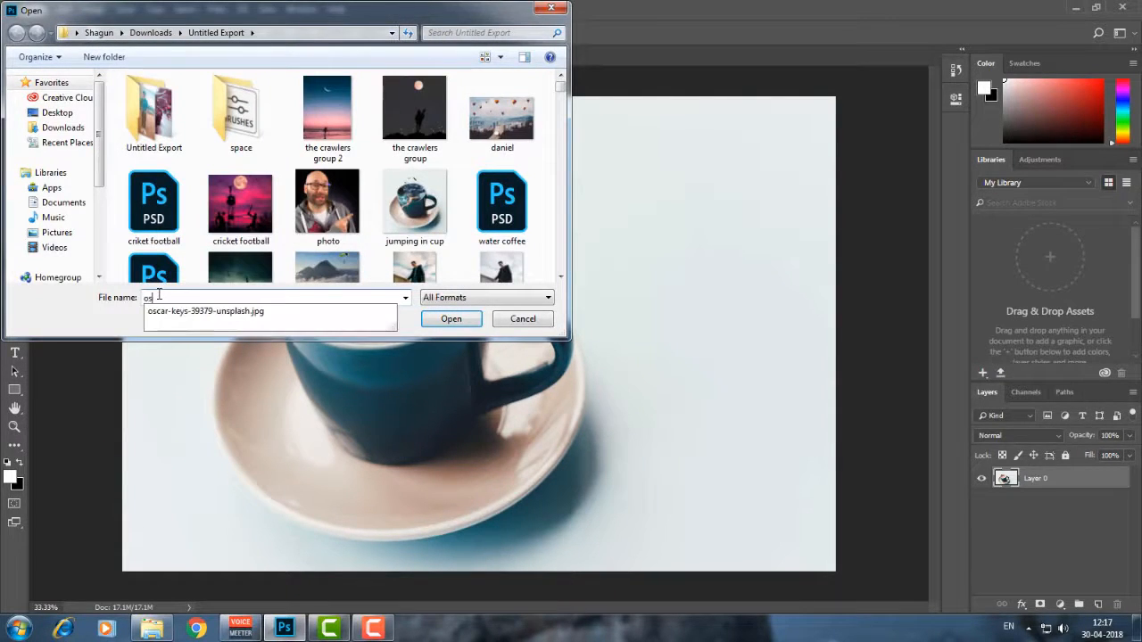
pyautogui.press('Down')
pyautogui.press('Return')
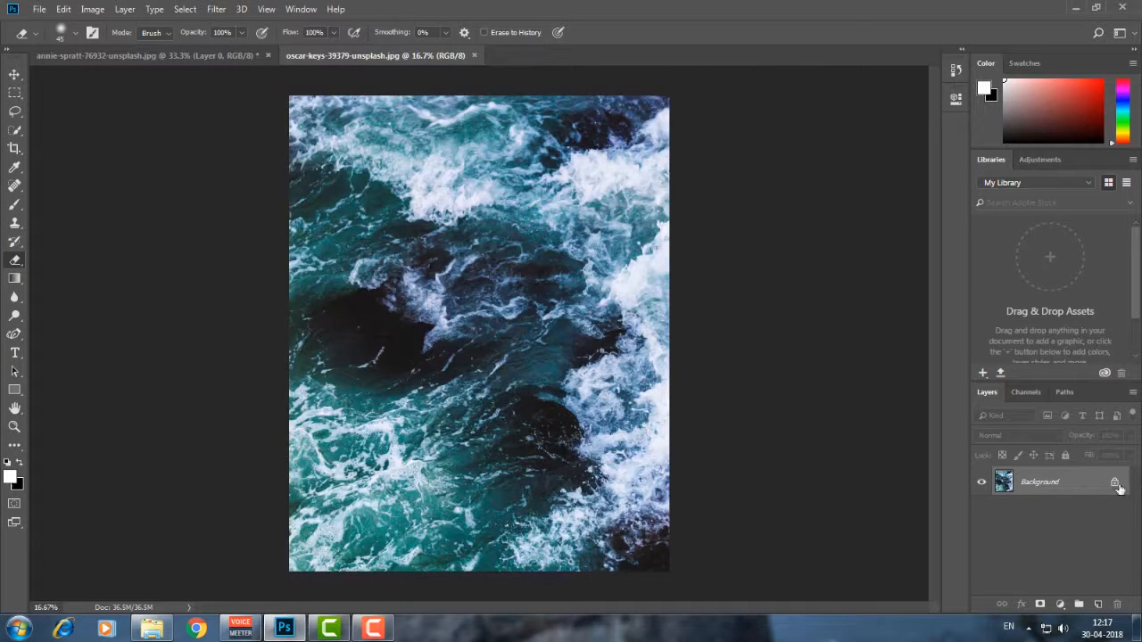
pyautogui.click(1115, 482)
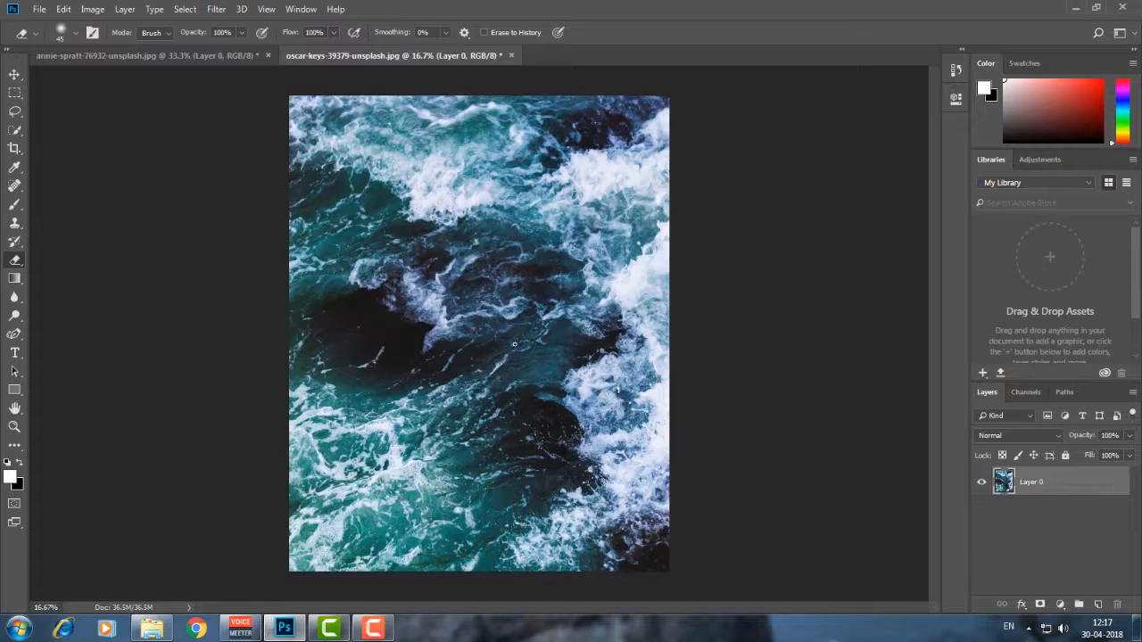
# - Bring the ocean image into the coffee cup document as a new layer using the Move tool
pyautogui.click(15, 74)
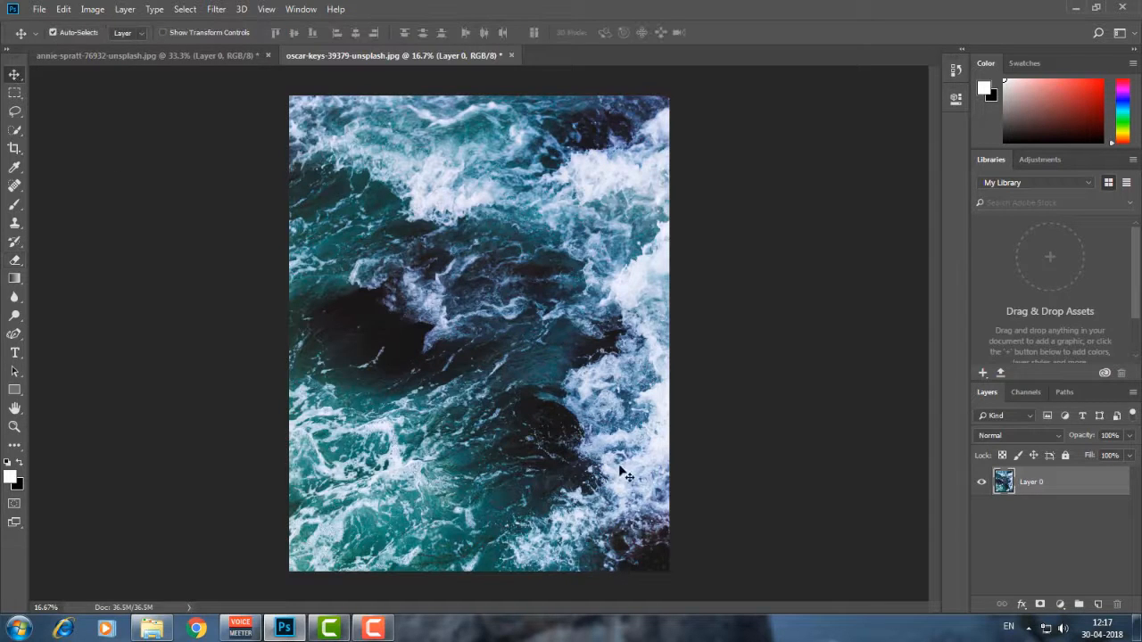
pyautogui.moveTo(507, 385); pyautogui.dragTo(438, 314)
pyautogui.moveTo(389, 353); pyautogui.dragTo(477, 117)
pyautogui.moveTo(286, 417); pyautogui.dragTo(361, 441)
# - Scale the ocean layer down to about 30% with Free Transform and place it over the cup
pyautogui.hotkey('ctrl', 't')
pyautogui.moveTo(200, 500); pyautogui.dragTo(332, 498)
pyautogui.moveTo(138, 526); pyautogui.dragTo(353, 221)
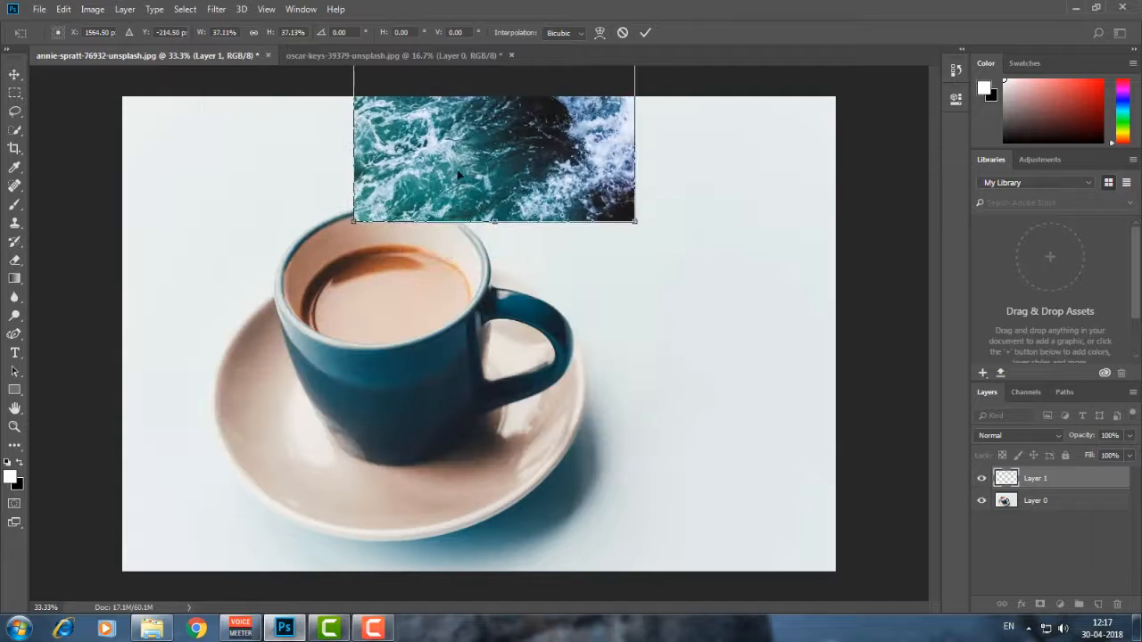
pyautogui.moveTo(462, 217); pyautogui.dragTo(463, 458)
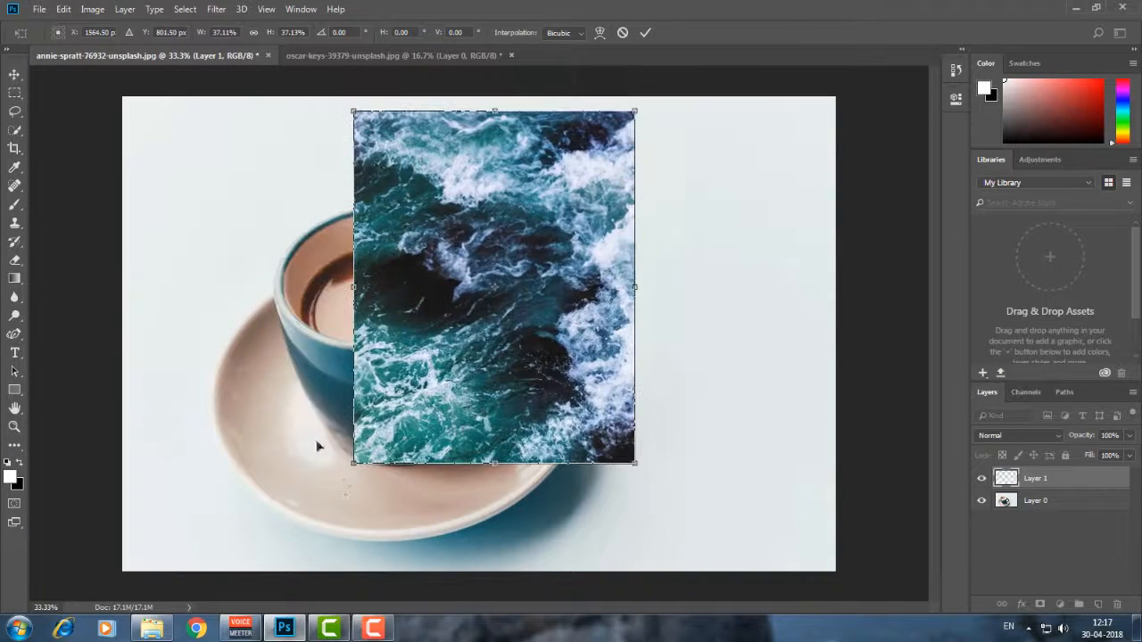
pyautogui.moveTo(355, 462); pyautogui.dragTo(408, 396)
pyautogui.moveTo(428, 339); pyautogui.dragTo(388, 332)
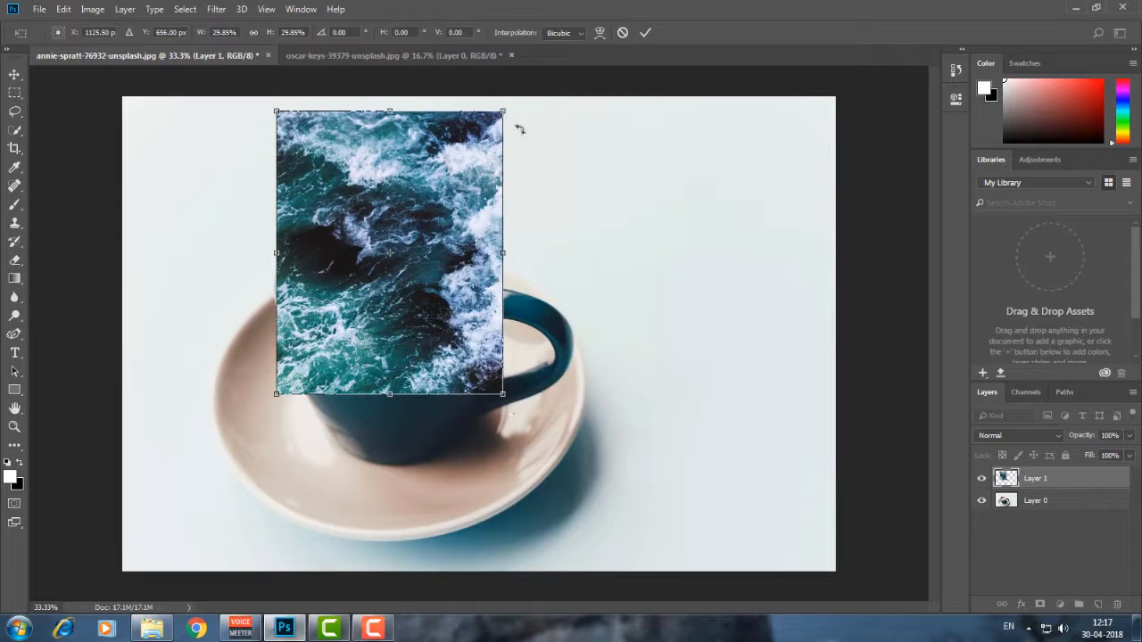
# - Fit the ocean layer over the cup's opening at about 29.5% width and 24.5% height, and apply the transform
pyautogui.moveTo(501, 148); pyautogui.dragTo(492, 185)
pyautogui.moveTo(429, 255); pyautogui.dragTo(446, 309)
pyautogui.moveTo(489, 275); pyautogui.dragTo(493, 276)
pyautogui.moveTo(287, 276); pyautogui.dragTo(269, 275)
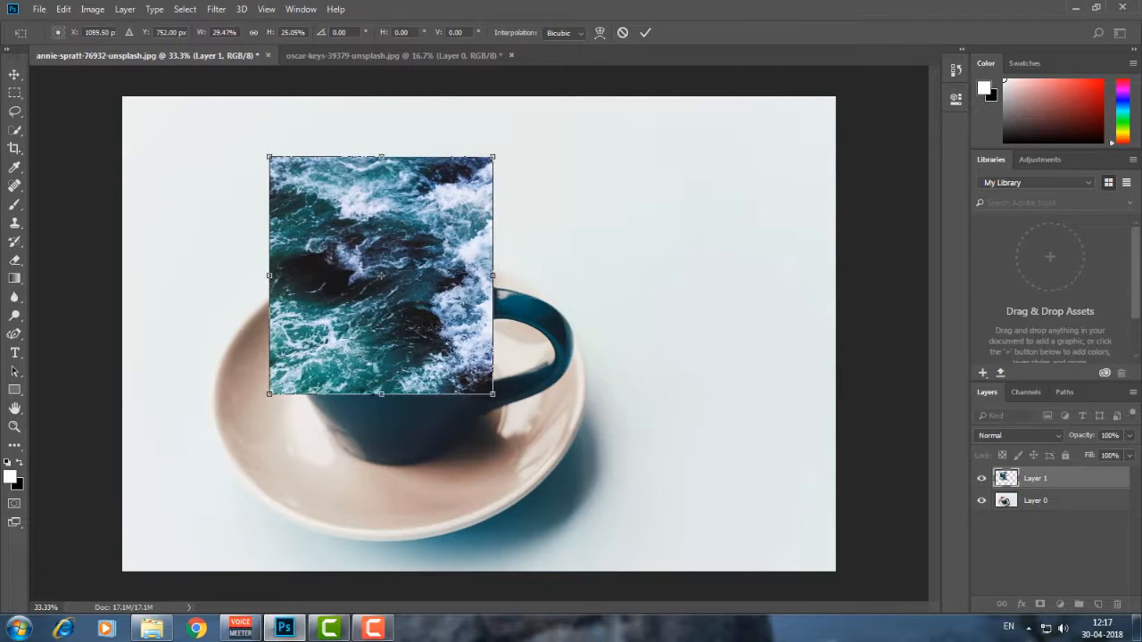
pyautogui.moveTo(380, 393); pyautogui.dragTo(381, 389)
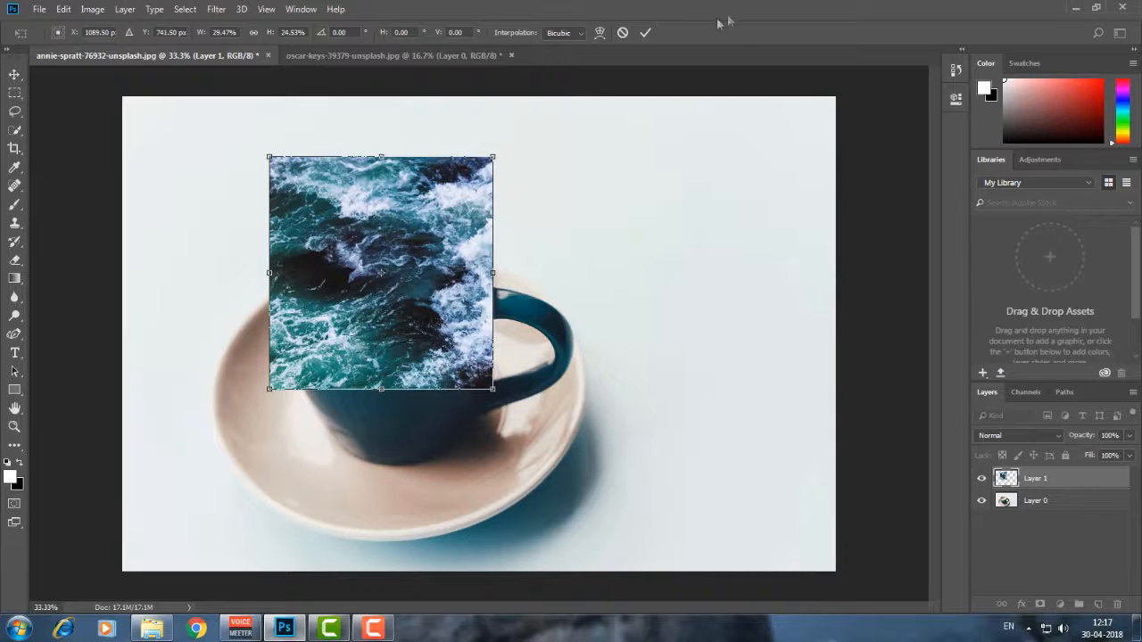
pyautogui.click(642, 34)
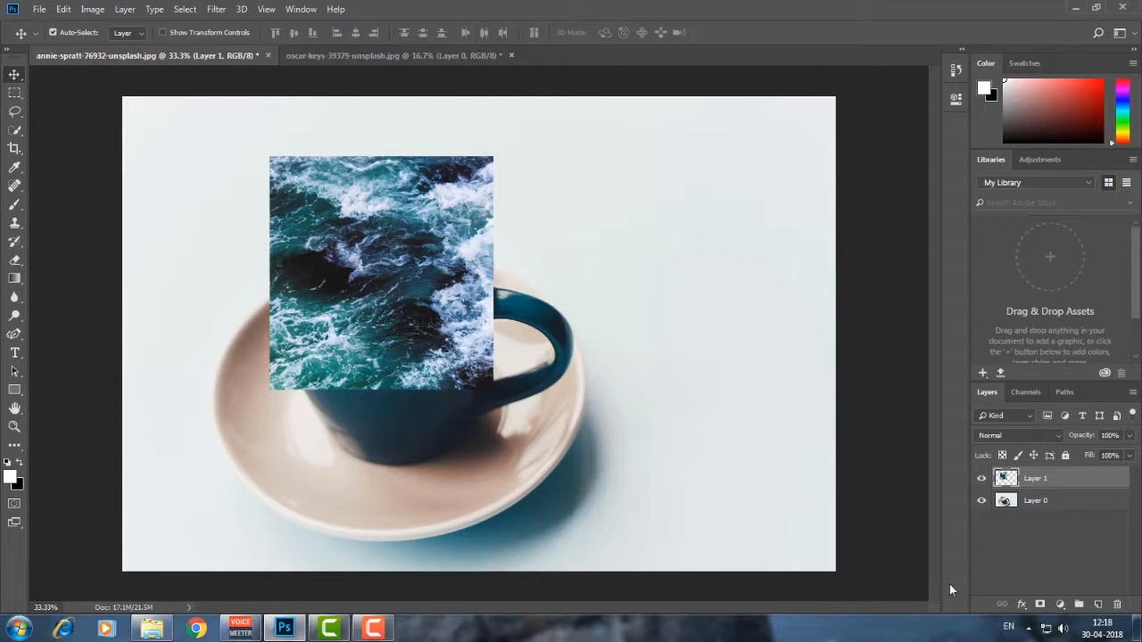
# - Add a layer mask to the cup photo's layer, Layer 0, and select Layer 1
pyautogui.click(1031, 502)
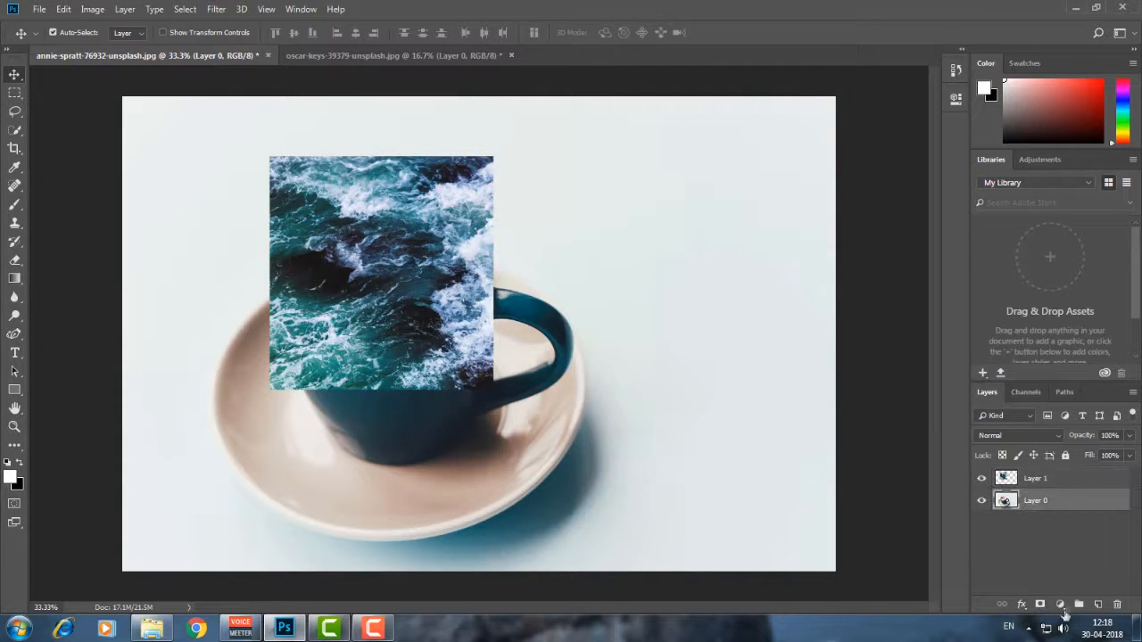
pyautogui.click(1040, 605)
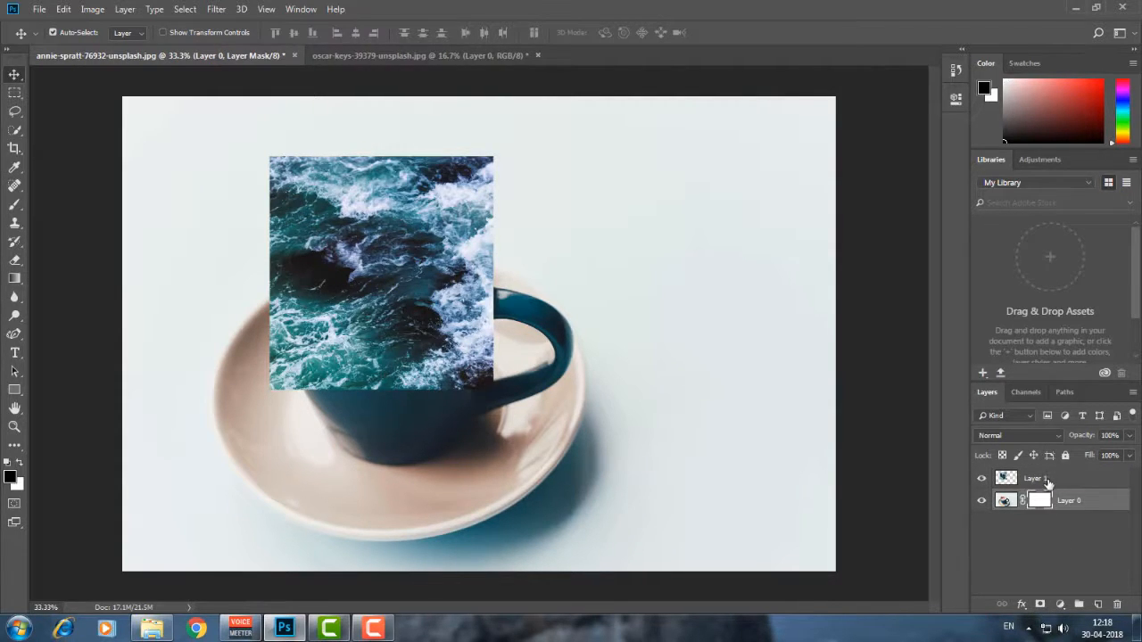
pyautogui.click(1048, 482)
pyautogui.press('x')
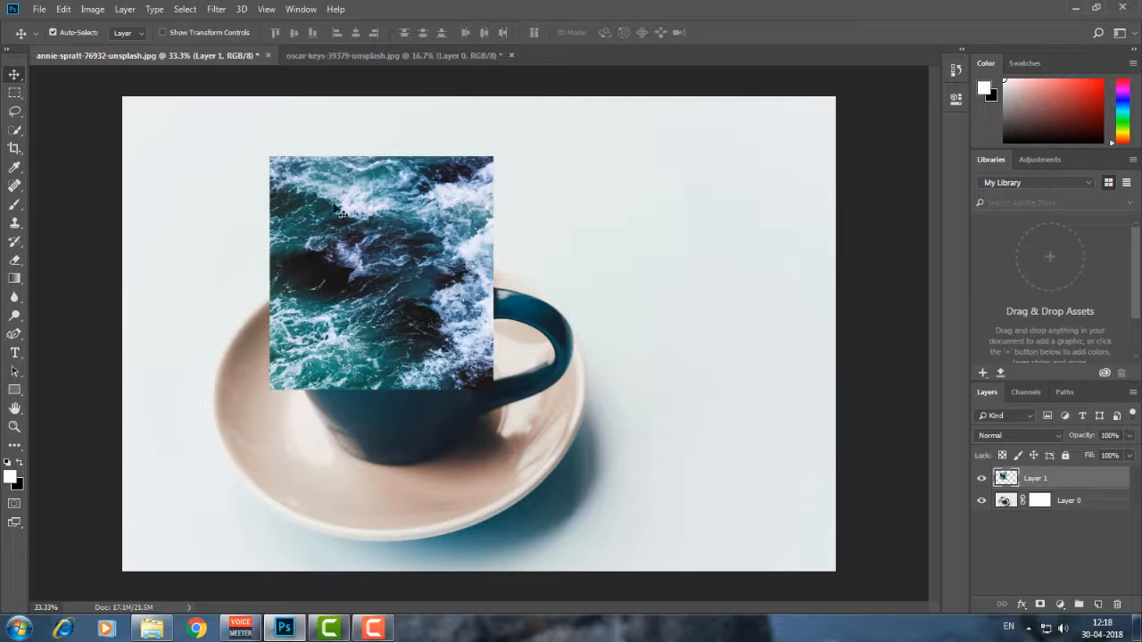
# - Rename Layer 1 as ocean and Layer 0 as cup
pyautogui.doubleClick(1034, 479)
pyautogui.write('oc')
pyautogui.doubleClick(1070, 501)
pyautogui.press('BackSpace')
pyautogui.write('cup')
pyautogui.press('Return')
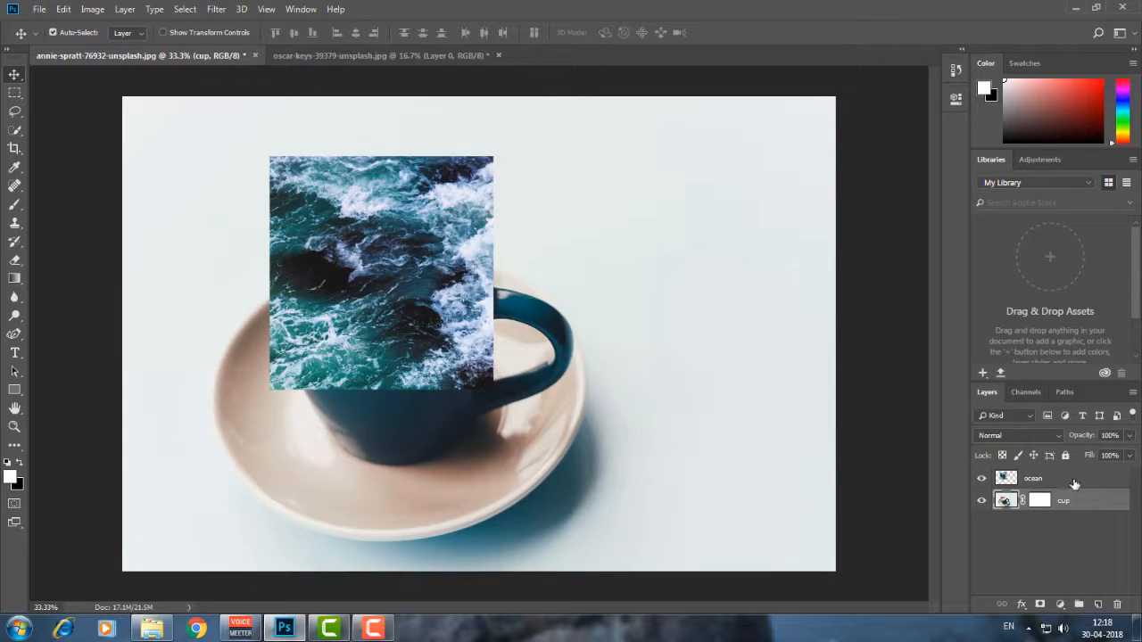
# - Lower the ocean layer's opacity to 18% so the cup shows through
pyautogui.click(1074, 481)
pyautogui.click(1130, 436)
pyautogui.click(1073, 454)
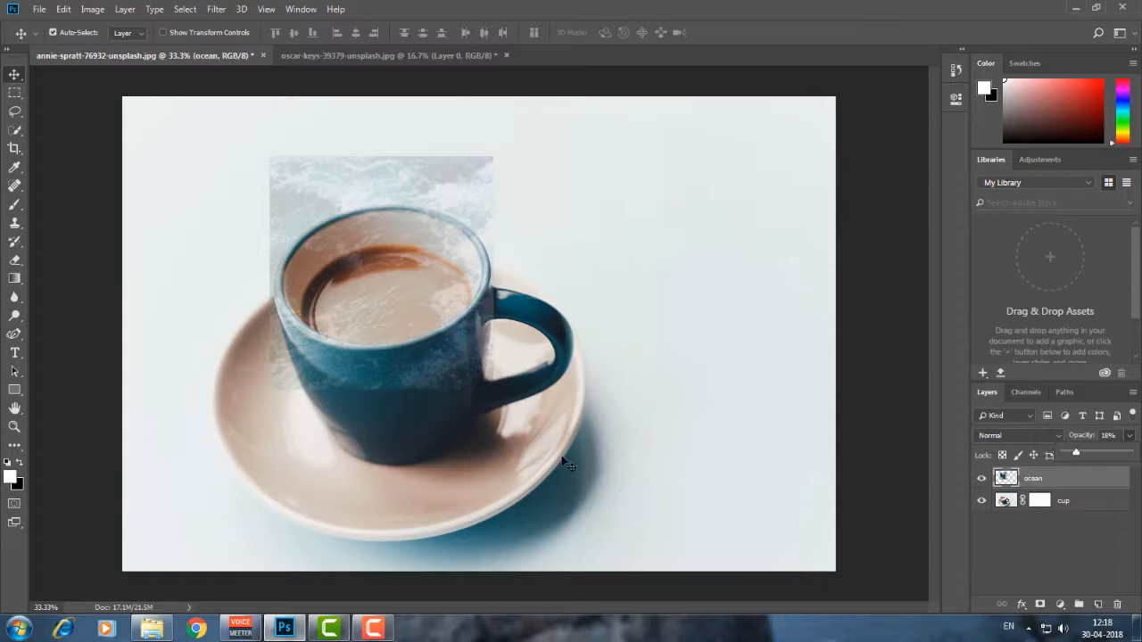
# - Trace a closed path around the outer edge of the cup's rim with the Curvature Pen tool
pyautogui.click(14, 334)
pyautogui.click(97, 363)
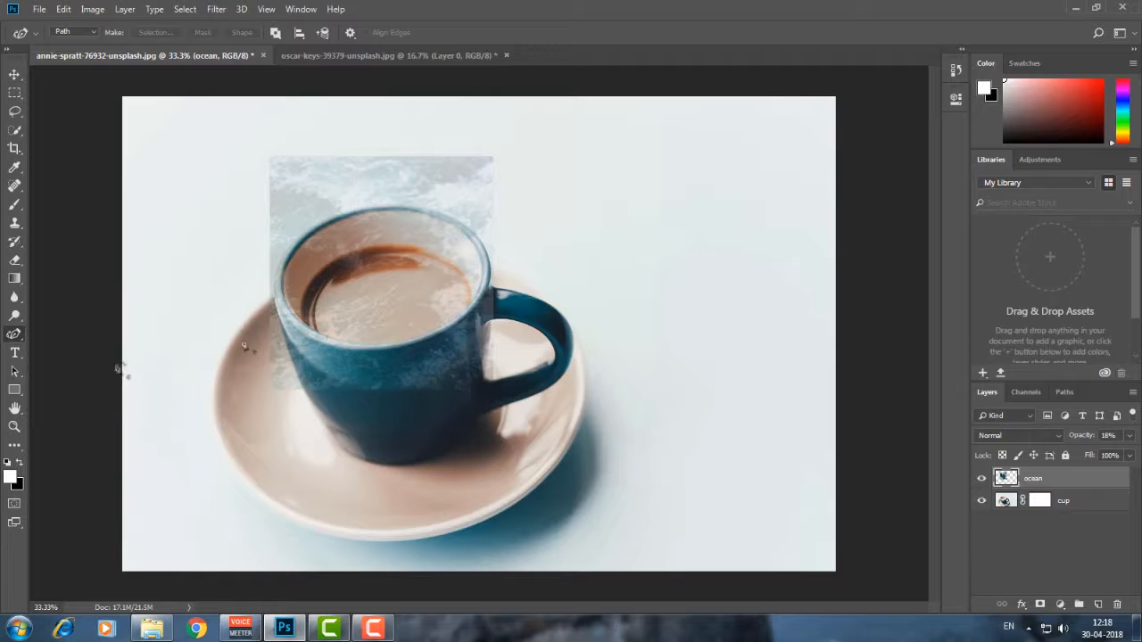
pyautogui.hotkey('ctrl', '+')
pyautogui.hotkey('ctrl', '+')
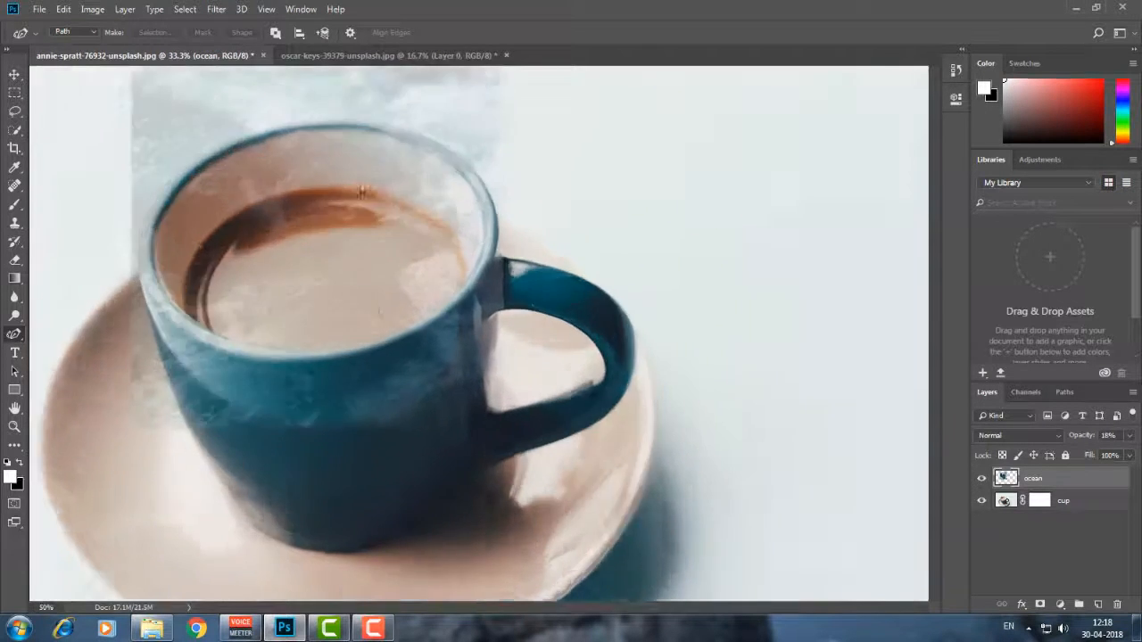
pyautogui.click(237, 365)
pyautogui.click(151, 349)
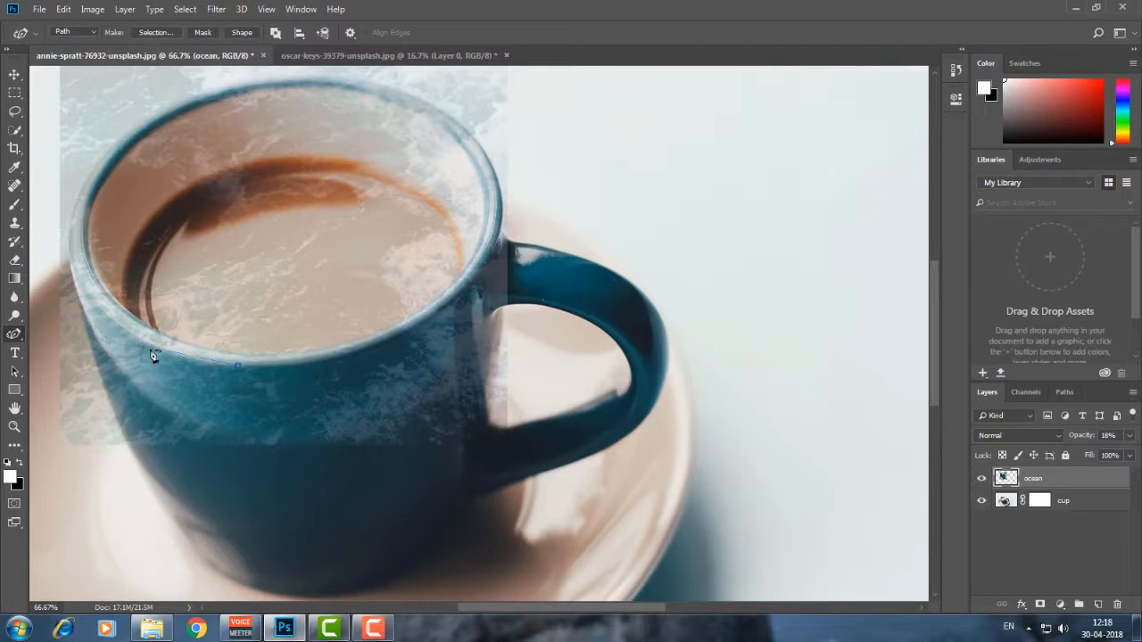
pyautogui.click(63, 239)
pyautogui.click(106, 145)
pyautogui.click(161, 107)
pyautogui.click(246, 77)
pyautogui.click(342, 75)
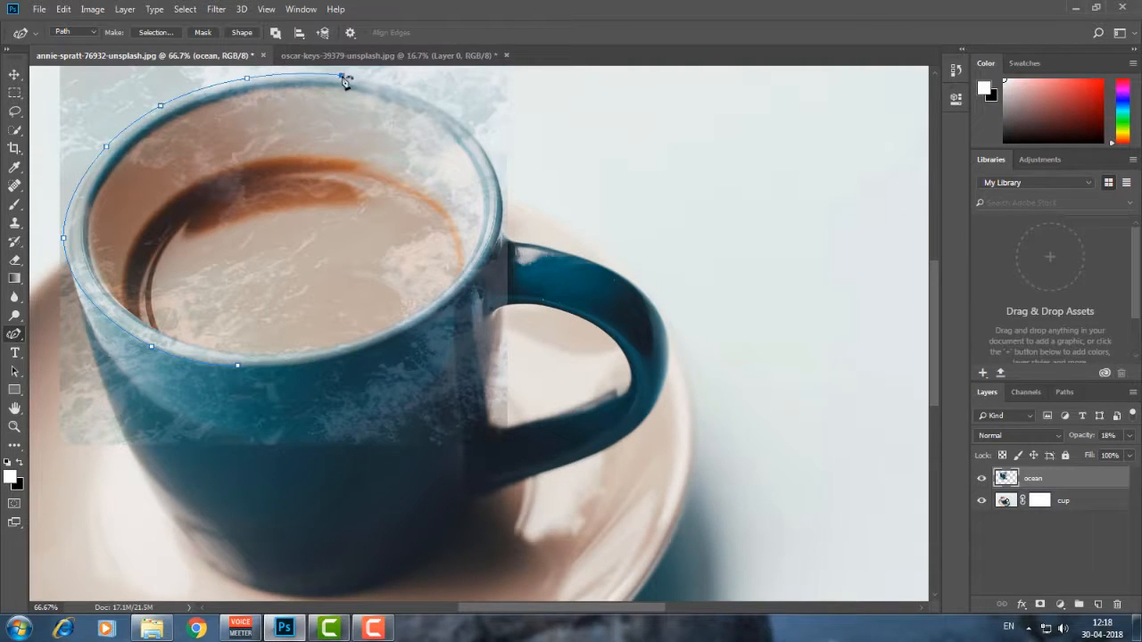
pyautogui.click(430, 99)
pyautogui.click(480, 141)
pyautogui.click(487, 266)
pyautogui.click(451, 302)
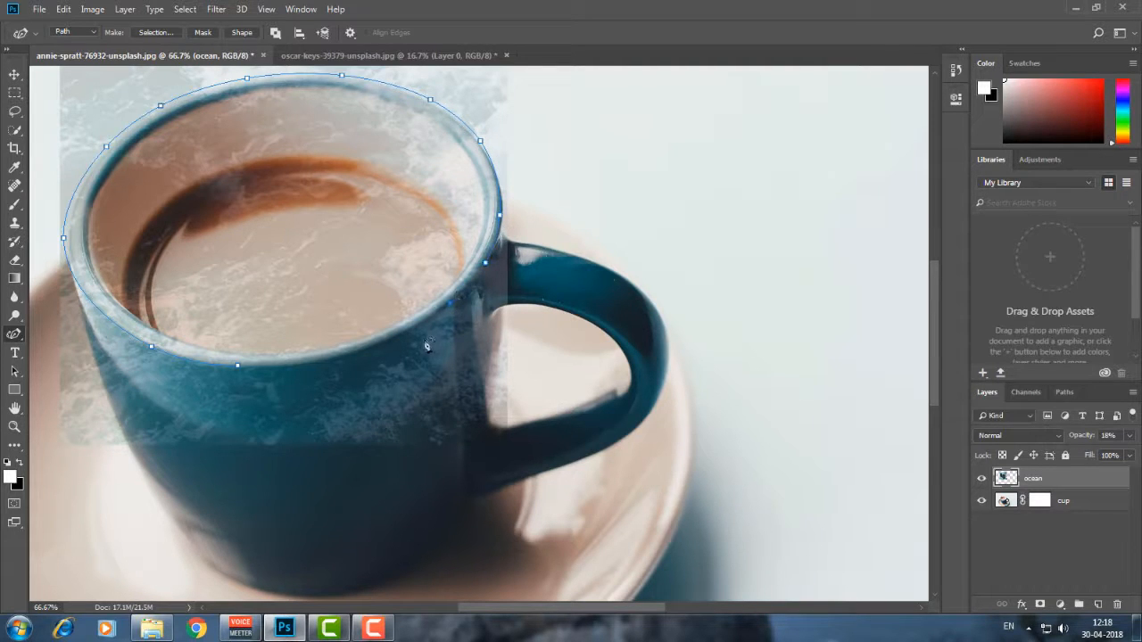
pyautogui.click(414, 332)
pyautogui.click(382, 348)
pyautogui.click(314, 366)
pyautogui.click(271, 370)
pyautogui.click(239, 367)
# - Convert the rim path into a new anti-aliased selection with a feather radius of 0 pixels
pyautogui.rightClick(380, 364)
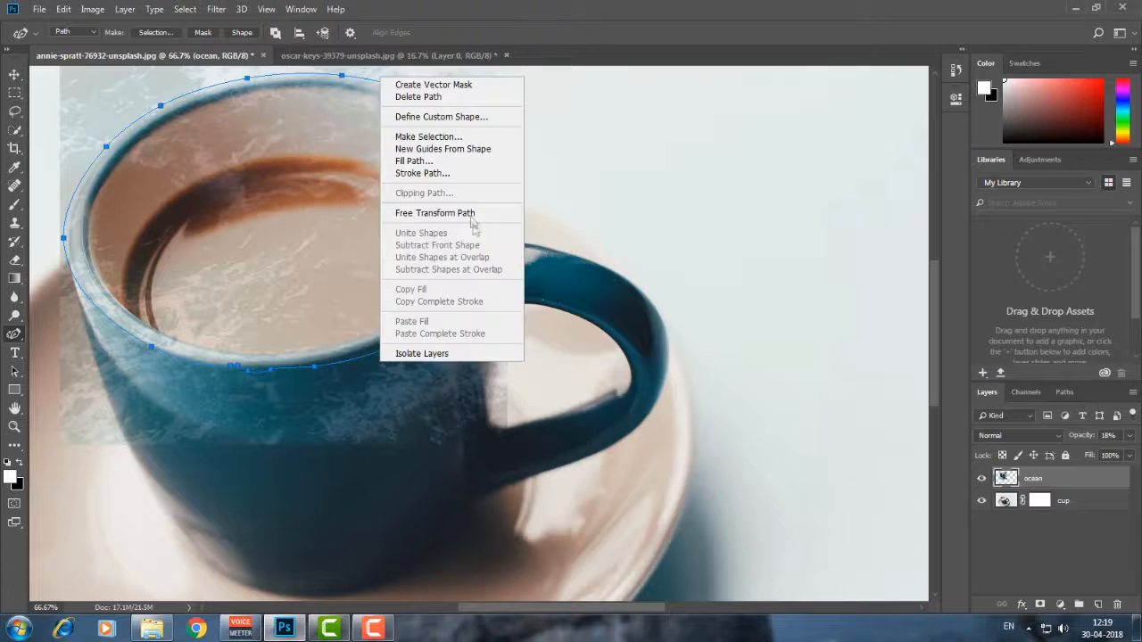
pyautogui.click(446, 138)
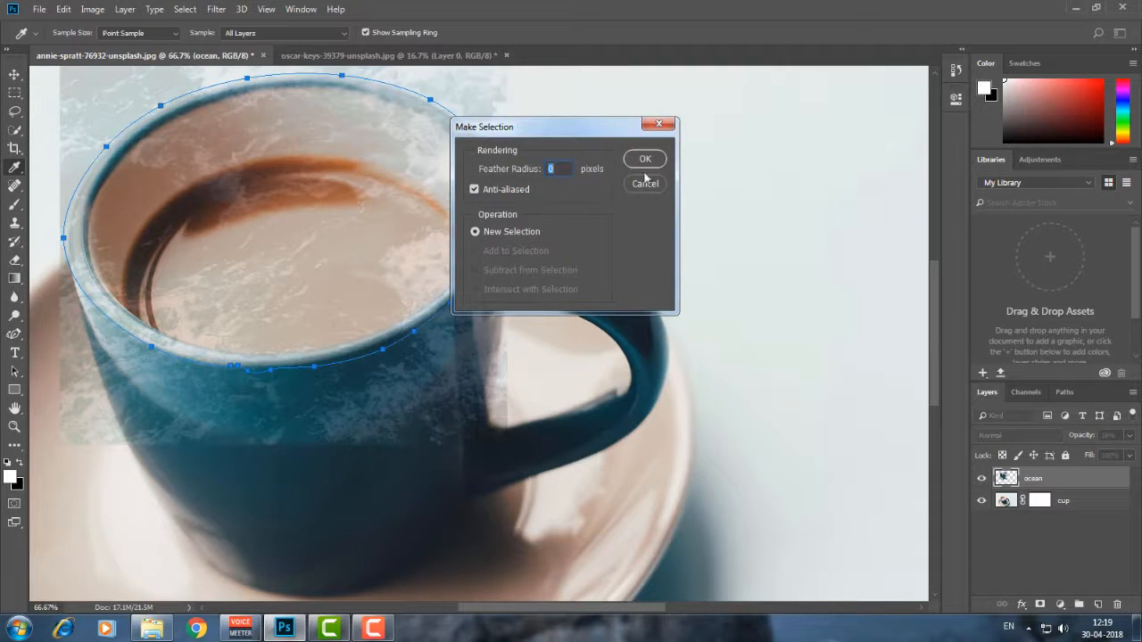
pyautogui.moveTo(540, 147); pyautogui.dragTo(496, 145)
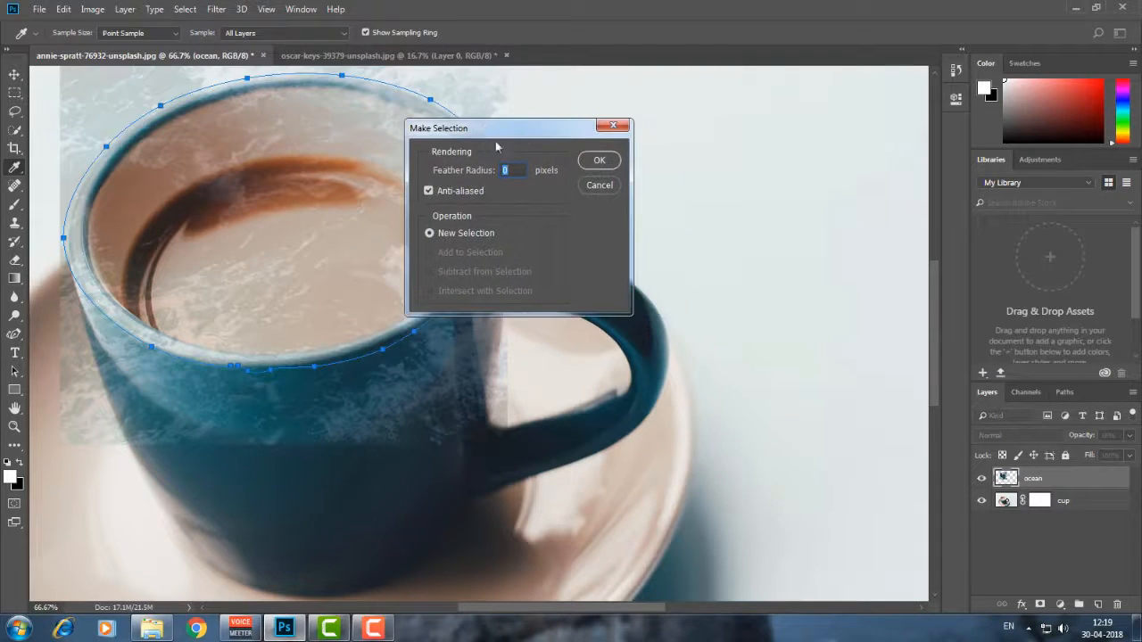
pyautogui.click(596, 159)
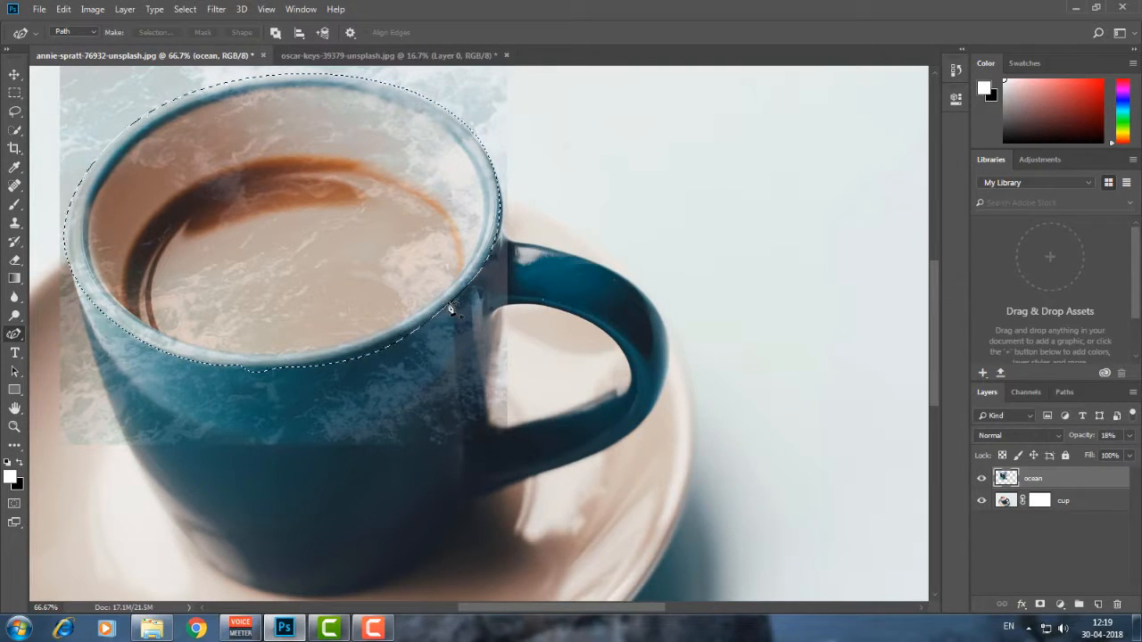
# - Copy the selected ocean area to a new layer at 100% opacity and remove the original ocean layer
pyautogui.hotkey('ctrl', 'j')
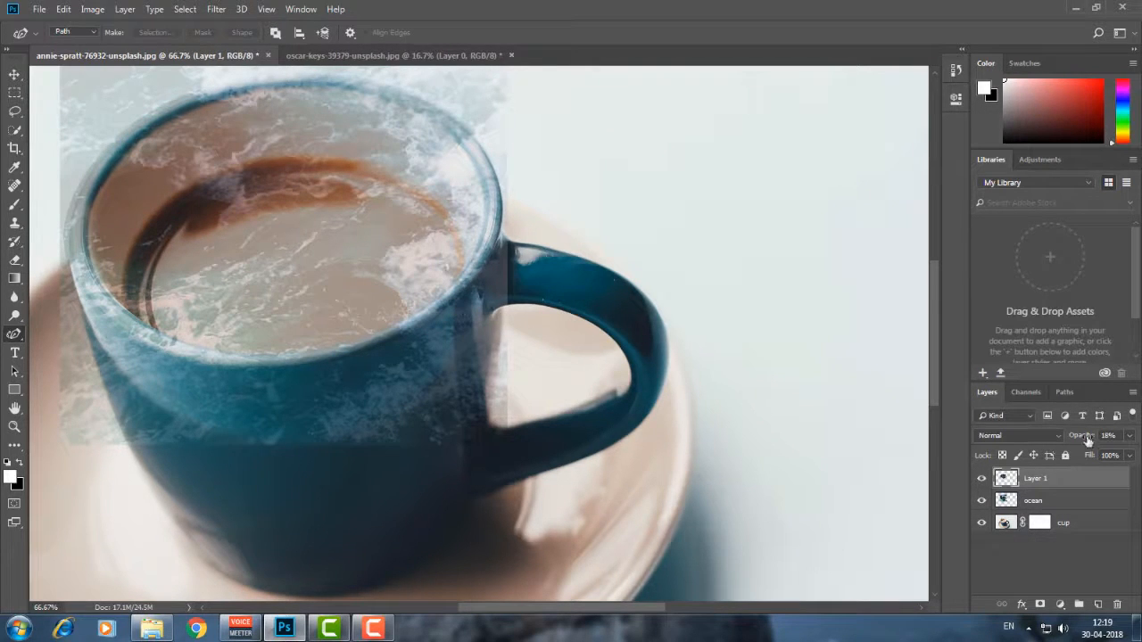
pyautogui.click(1130, 436)
pyautogui.click(1035, 500)
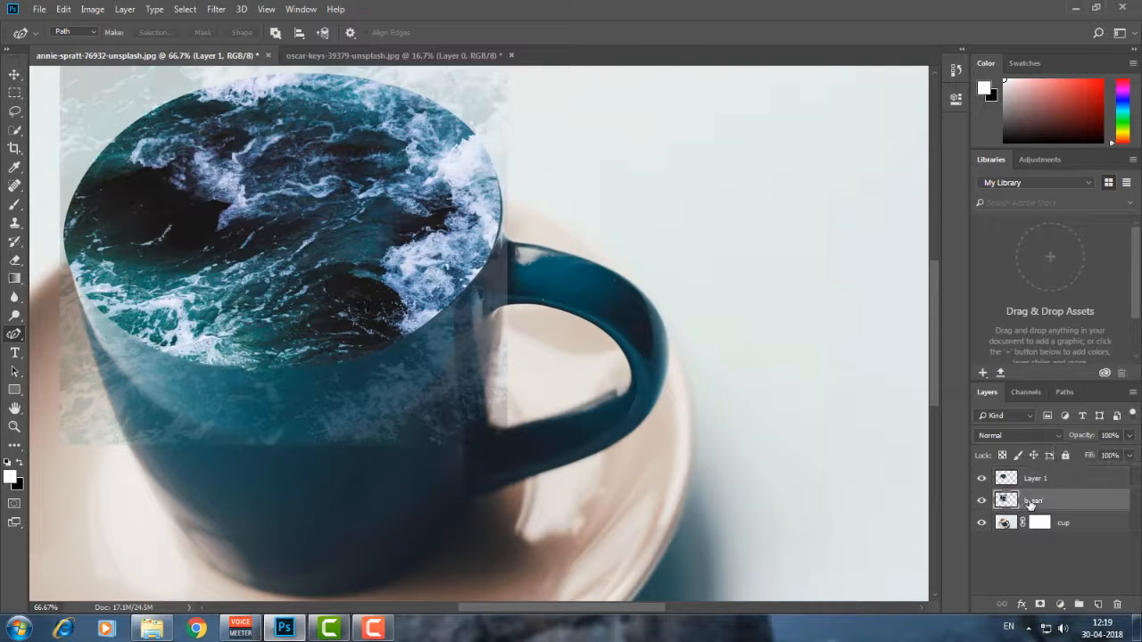
pyautogui.hotkey('ctrl', 'e')
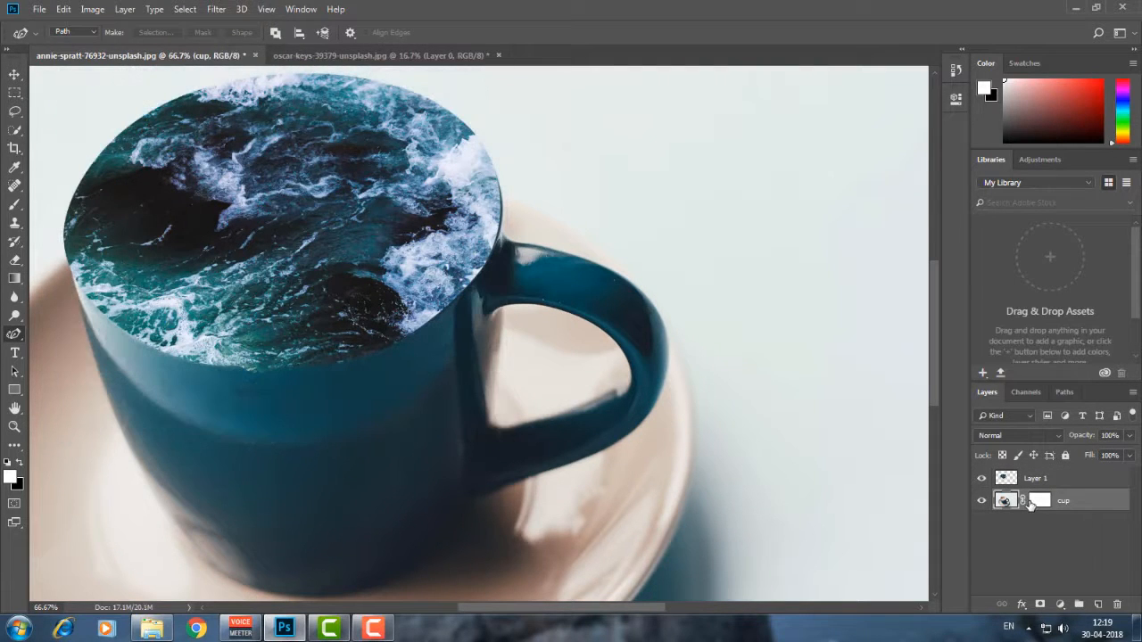
# - Examine the whole composition, and inspect the ocean cutout's edge where the cup's rim meets the handle at 300%
pyautogui.hotkey('ctrl', '-')
pyautogui.hotkey('ctrl', '-')
pyautogui.hotkey('ctrl', '-')
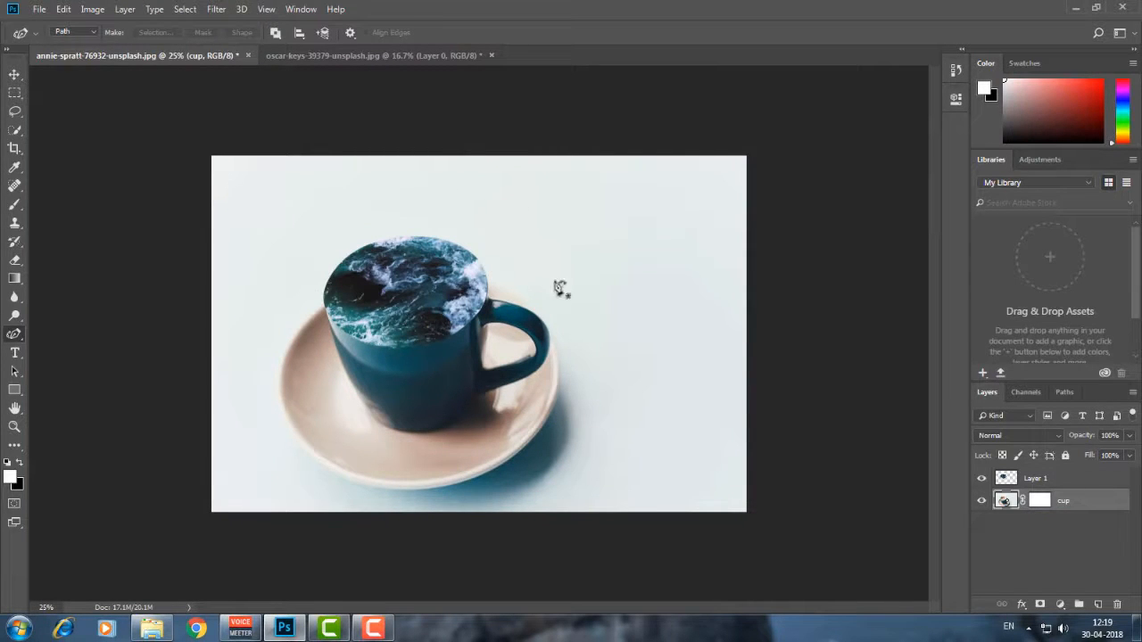
pyautogui.hotkey('ctrl', '+')
pyautogui.hotkey('ctrl', '+')
pyautogui.hotkey('ctrl', '+')
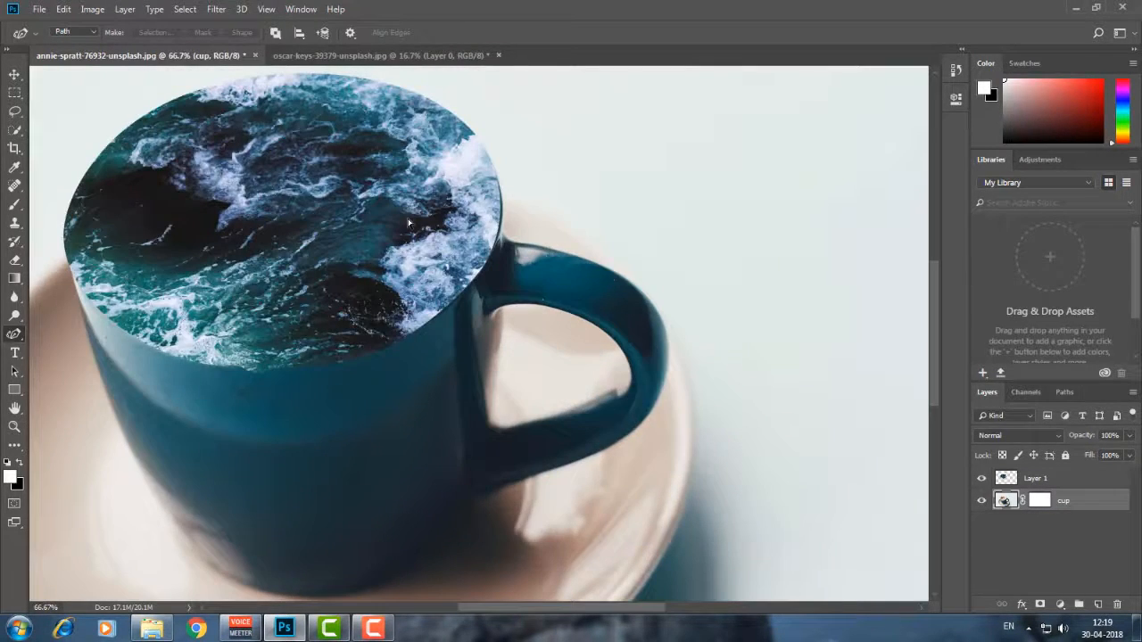
pyautogui.hotkey('ctrl', '+')
pyautogui.hotkey('ctrl', '+')
pyautogui.hotkey('ctrl', '+')
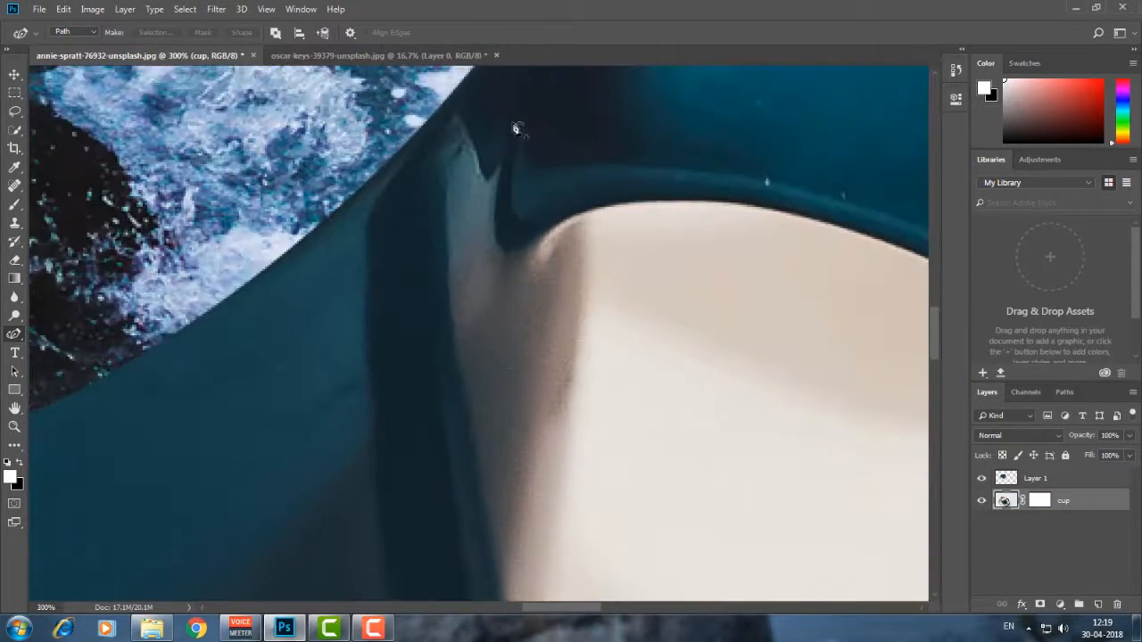
pyautogui.moveTo(515, 129); pyautogui.dragTo(474, 454)
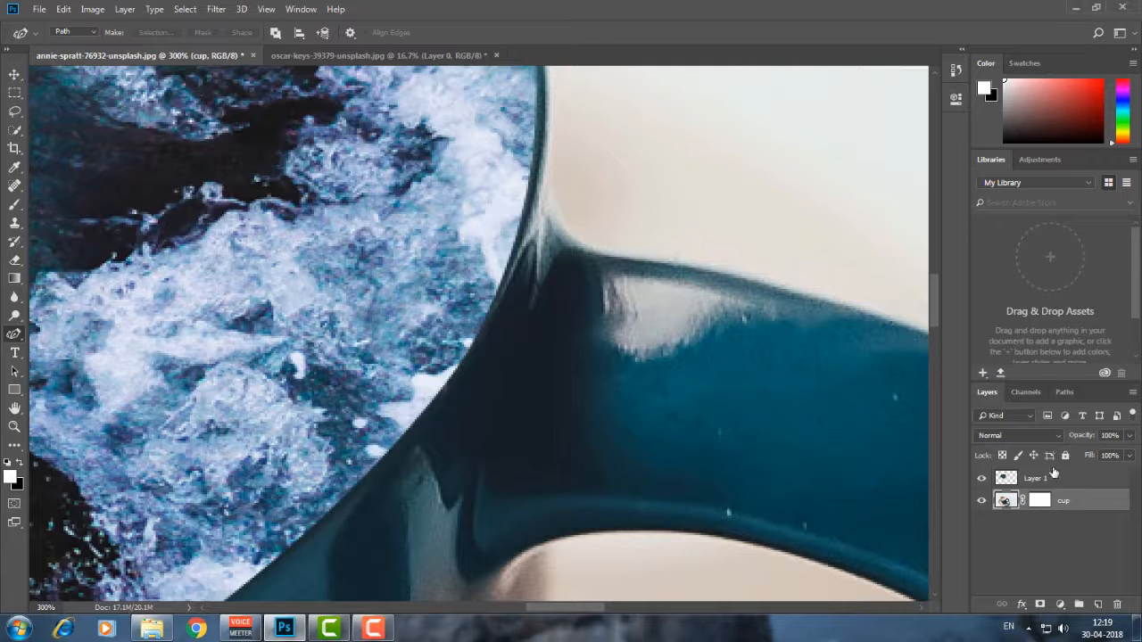
# - Add a layer mask to the ocean cutout layer and set up the Soft Round brush at 62 px with 0% hardness
pyautogui.click(1054, 478)
pyautogui.click(1040, 605)
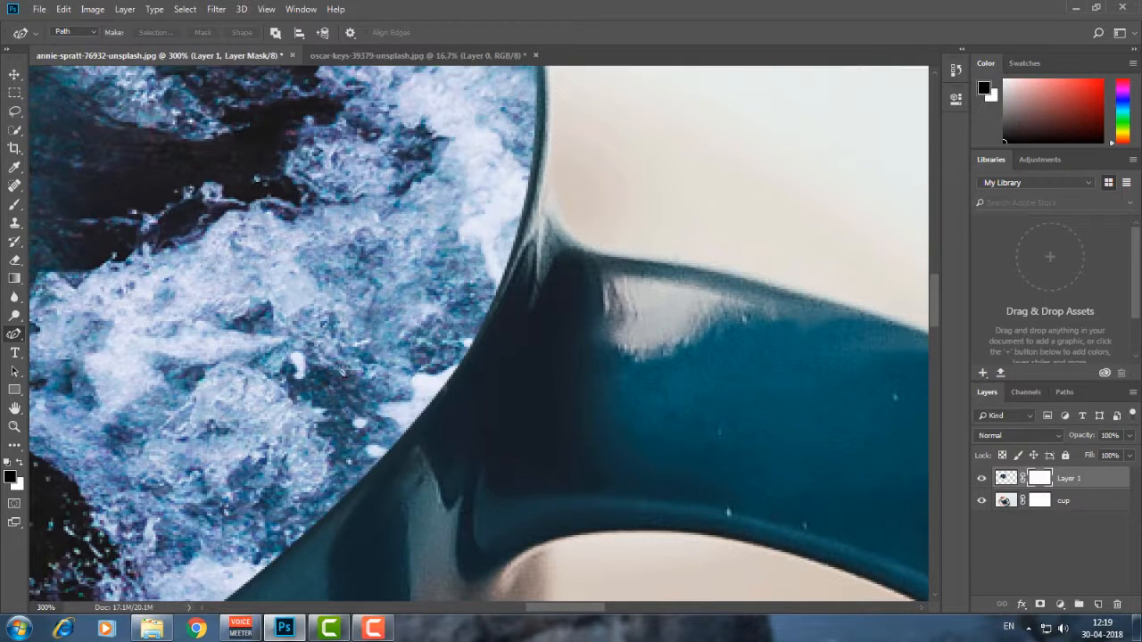
pyautogui.press('b')
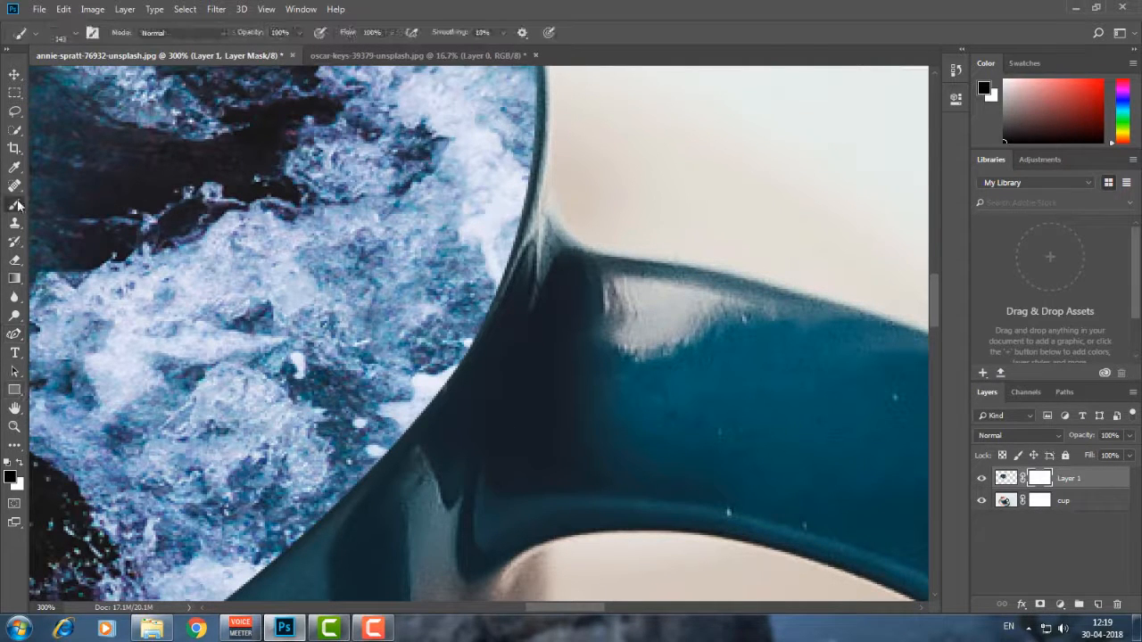
pyautogui.click(34, 33)
pyautogui.click(100, 194)
pyautogui.click(109, 75)
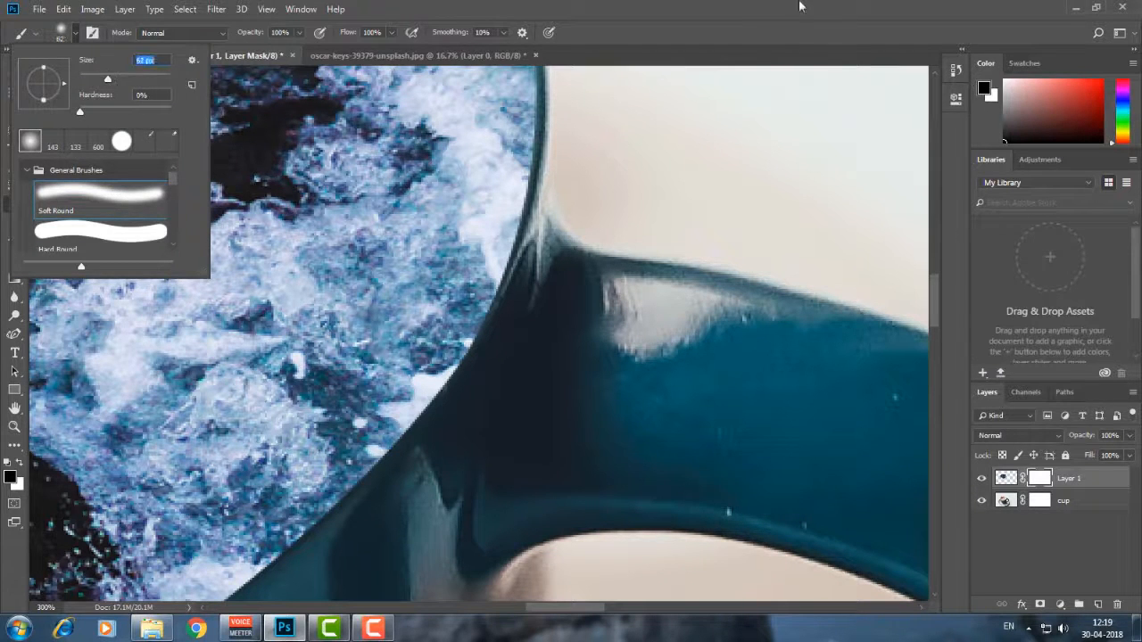
pyautogui.click(800, 5)
pyautogui.click(61, 40)
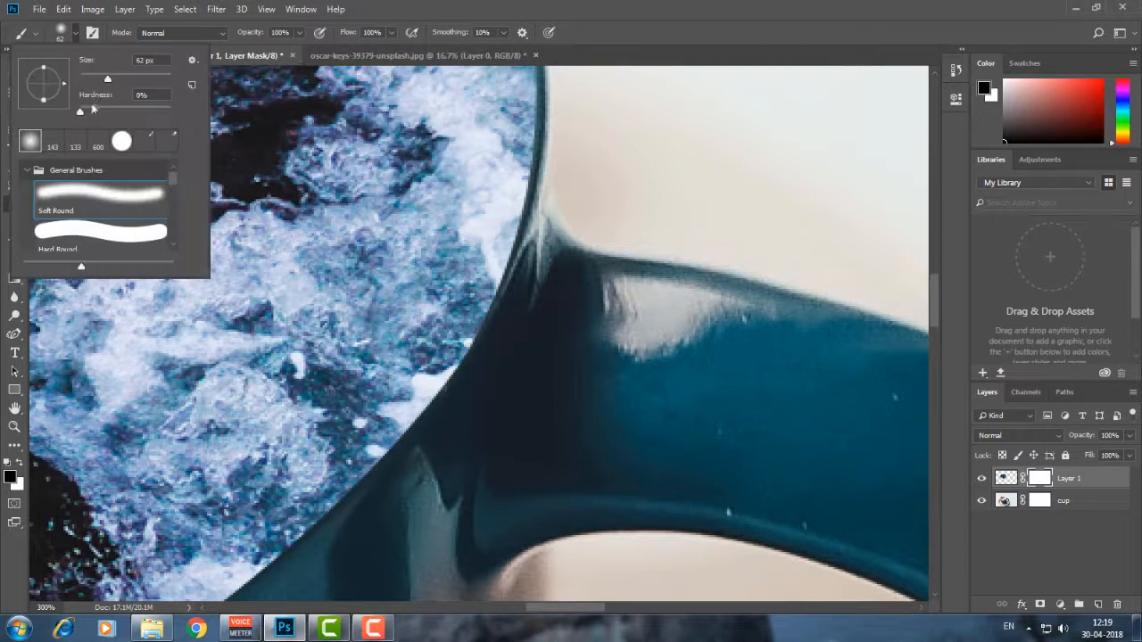
pyautogui.click(595, 5)
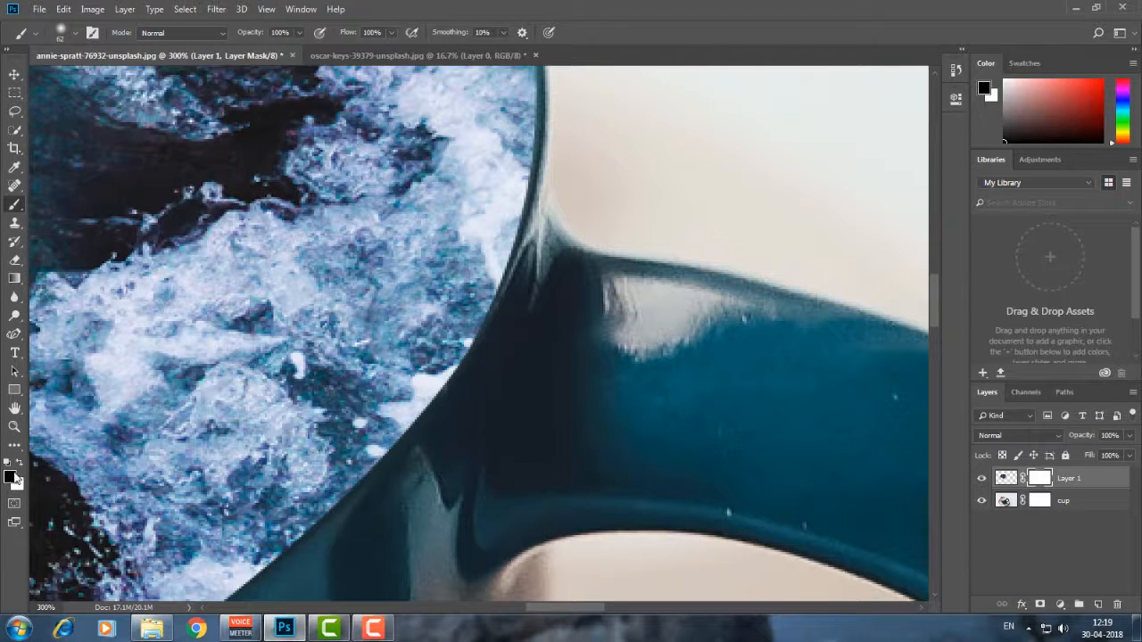
# - Reduce the brush to 20 px and paint black on the mask along the ocean's edge at the rim beside the handle
pyautogui.press('[')
pyautogui.press('[')
pyautogui.press('[')
pyautogui.press('[')
pyautogui.press('[')
pyautogui.press('[')
pyautogui.press('[')
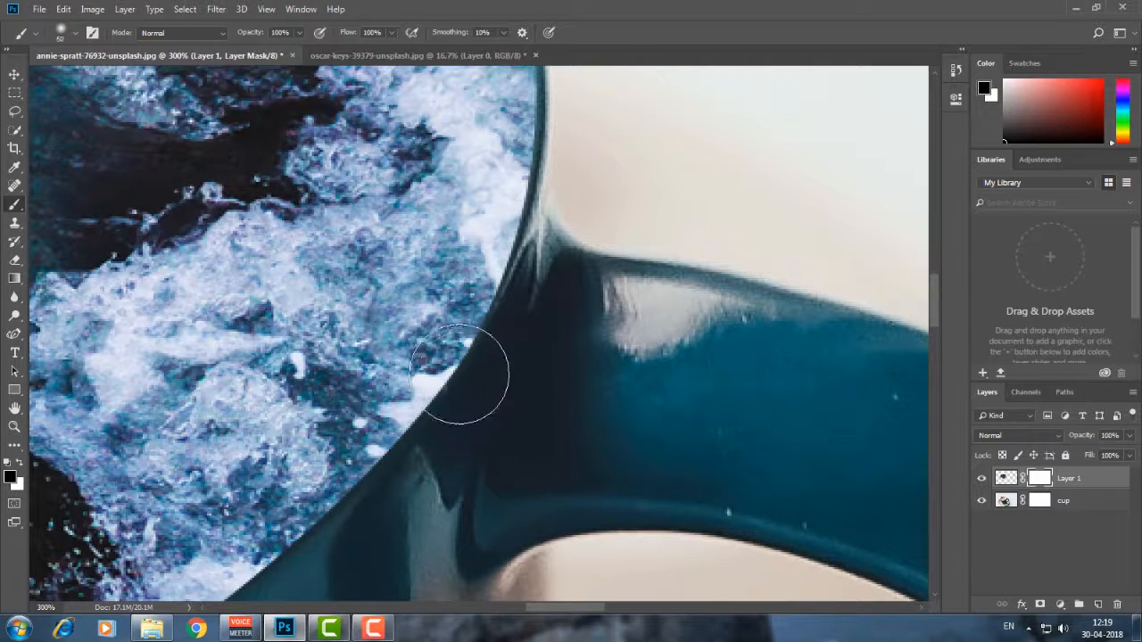
pyautogui.press('[')
pyautogui.press('[')
pyautogui.press('[')
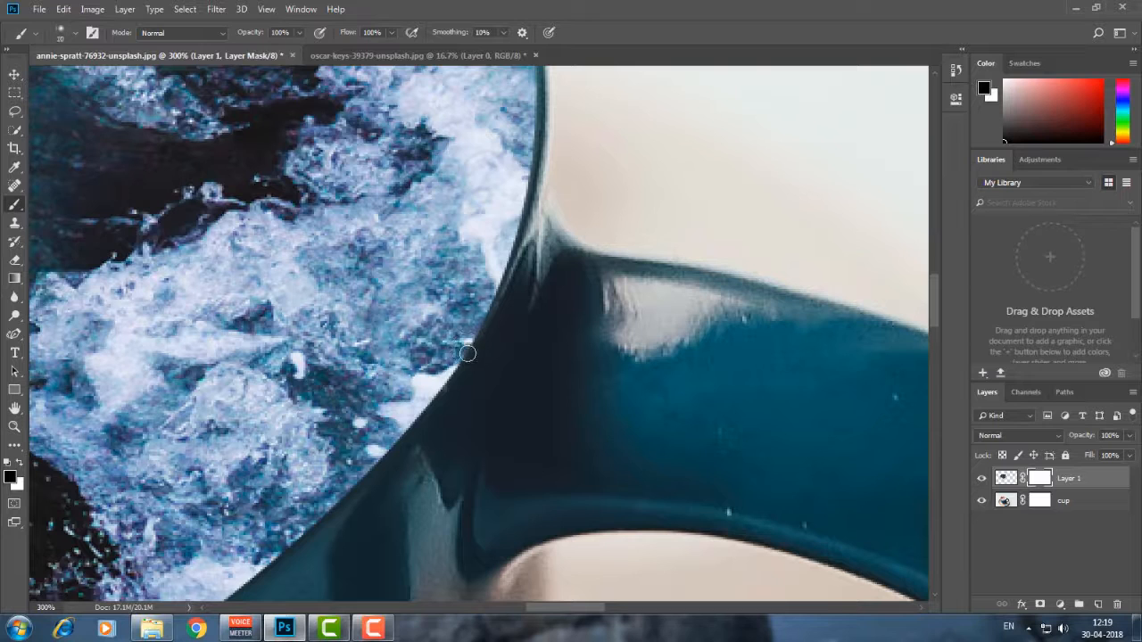
pyautogui.moveTo(455, 375)
pyautogui.mouseDown()
pyautogui.moveTo(440, 395)
pyautogui.moveTo(488, 316)
pyautogui.moveTo(417, 428)
pyautogui.moveTo(425, 432)
pyautogui.mouseUp()
# - Inspect the ocean cutout's edge around the cup's rim at 300% and check the whole composition
pyautogui.scroll(-2, 425, 433)
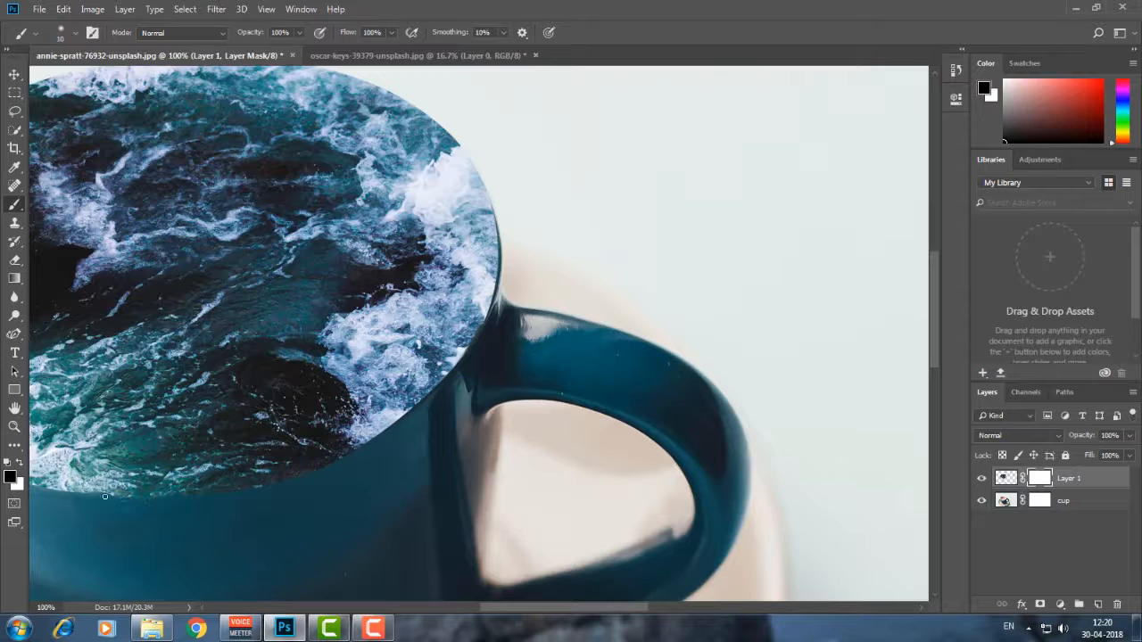
pyautogui.hotkey('ctrl', '-')
pyautogui.hotkey('ctrl', '-')
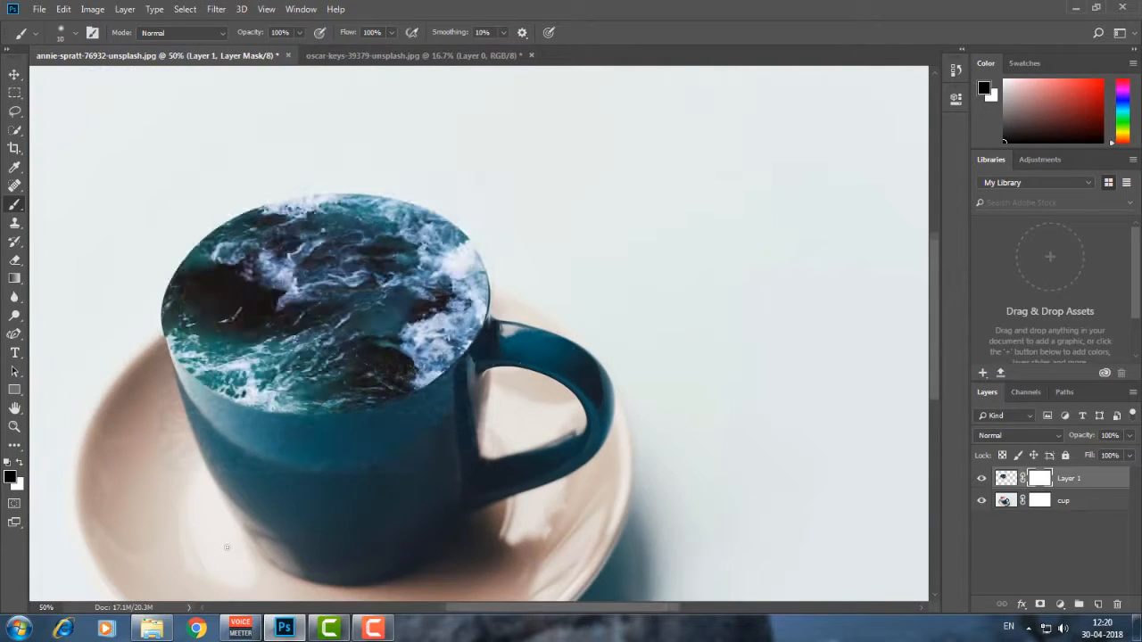
pyautogui.hotkey('ctrl', '+')
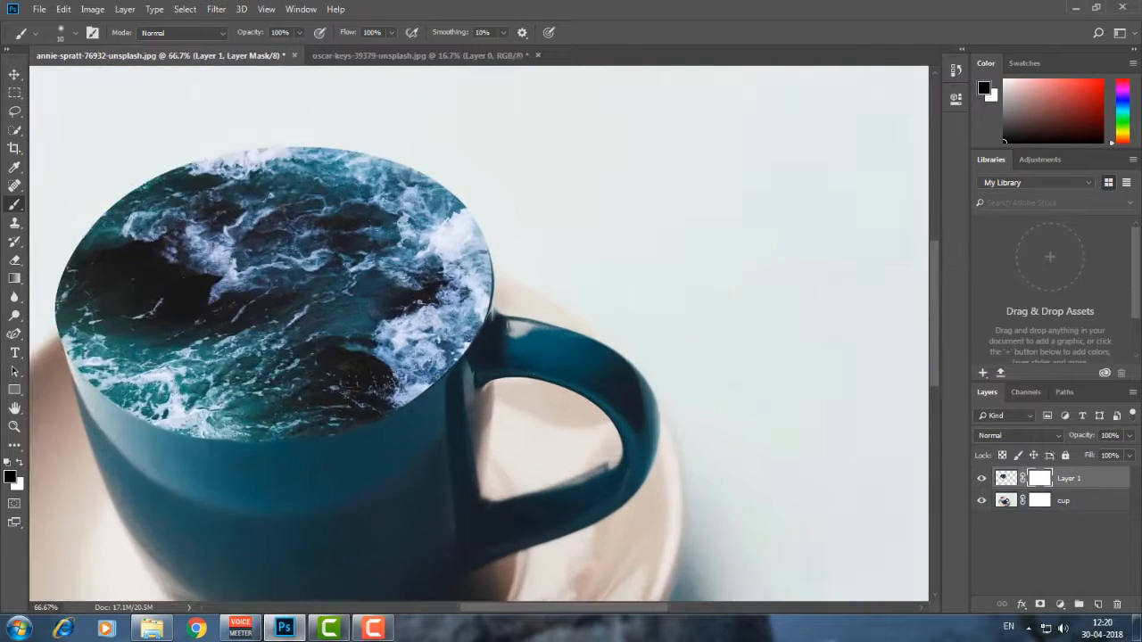
pyautogui.hotkey('ctrl', '+')
pyautogui.hotkey('ctrl', '+')
pyautogui.hotkey('ctrl', '+')
pyautogui.moveTo(461, 251); pyautogui.dragTo(616, 639)
pyautogui.moveTo(514, 367); pyautogui.dragTo(1001, 213)
pyautogui.moveTo(89, 401); pyautogui.dragTo(496, 236)
pyautogui.moveTo(214, 375); pyautogui.dragTo(300, 201)
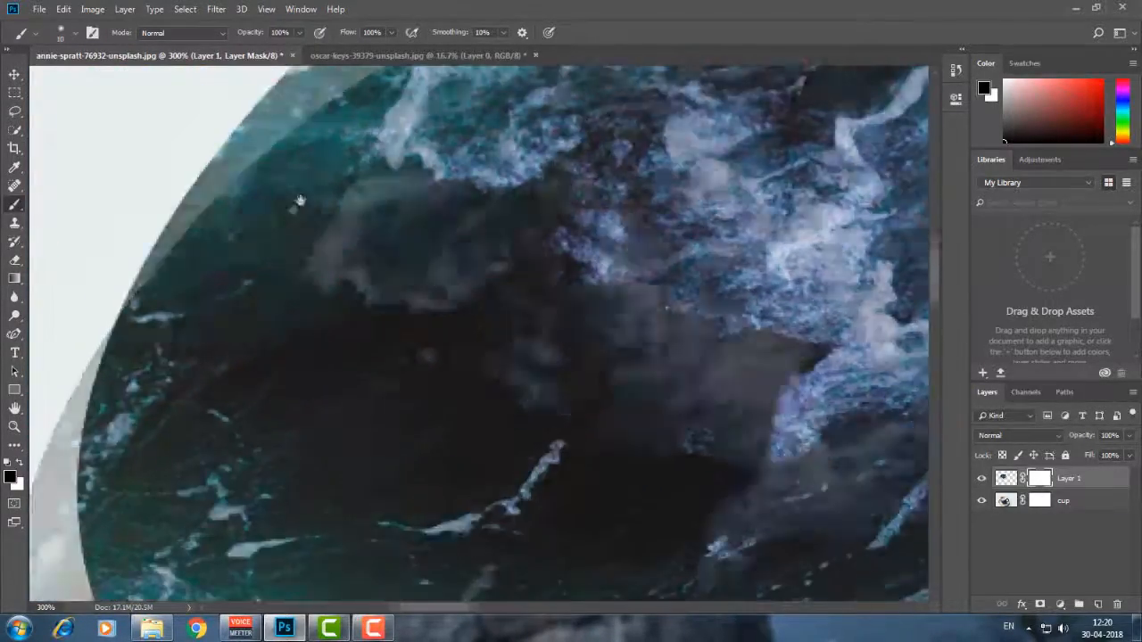
pyautogui.moveTo(242, 500); pyautogui.dragTo(269, 203)
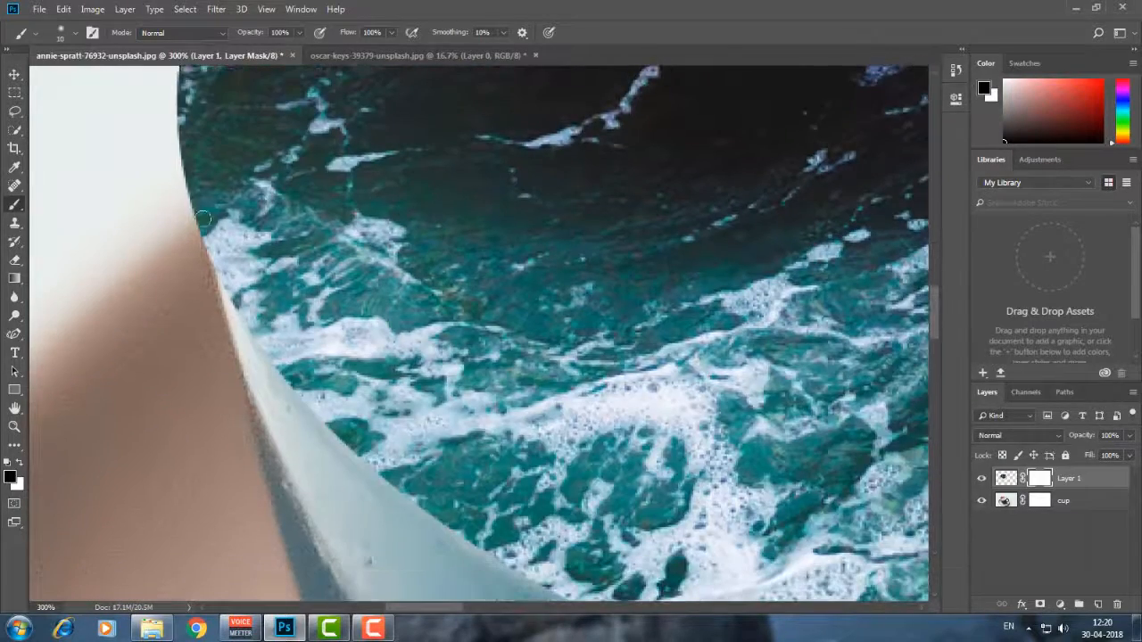
pyautogui.hotkey('ctrl', '1')
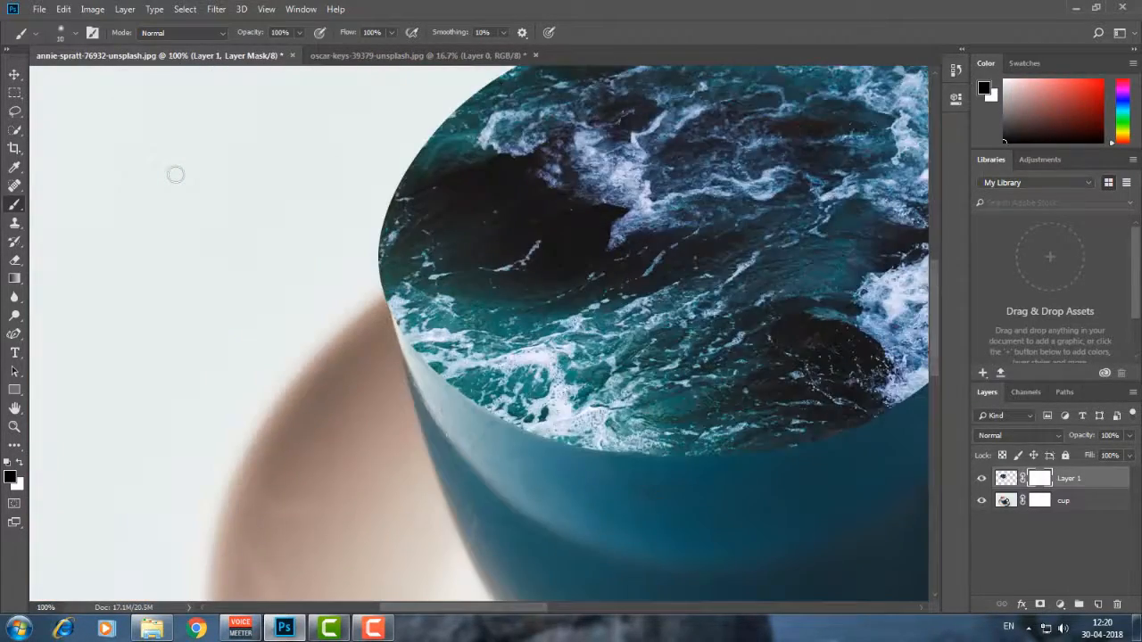
pyautogui.hotkey('ctrl', '-')
pyautogui.hotkey('ctrl', '-')
pyautogui.hotkey('ctrl', '-')
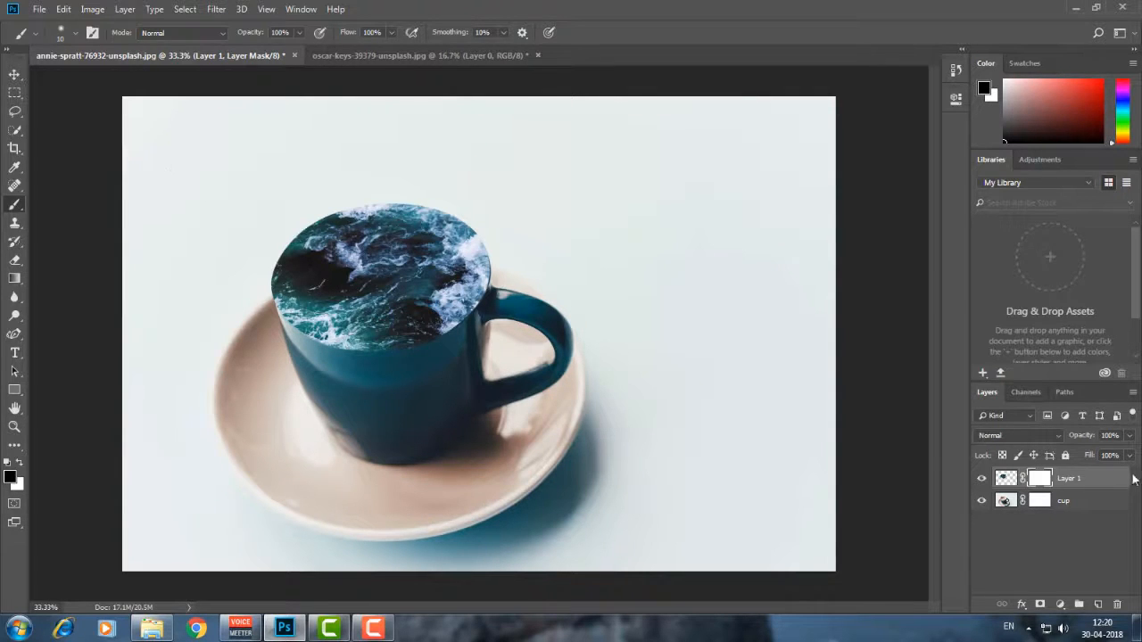
# - Duplicate the ocean cutout layer and flip the copy vertically
pyautogui.click(1078, 482)
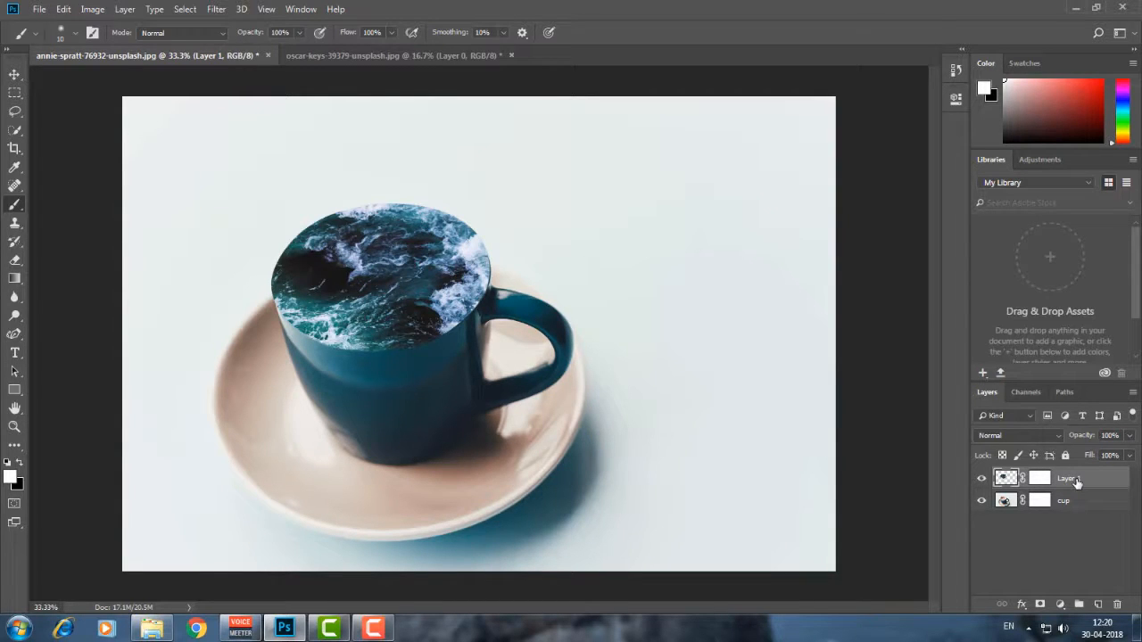
pyautogui.hotkey('ctrl', 'j')
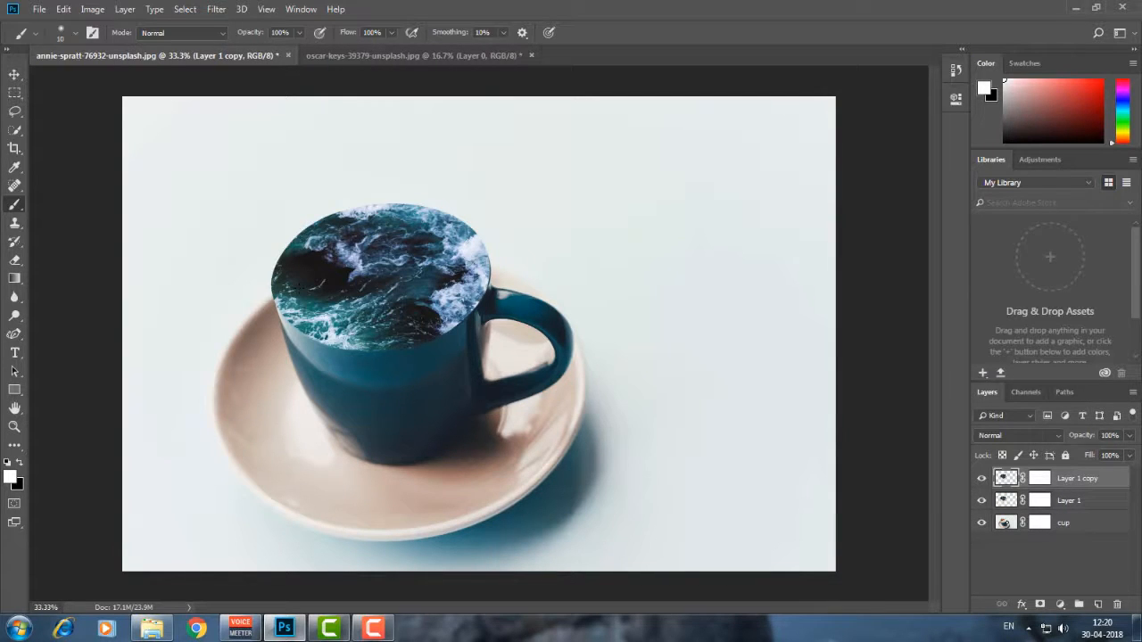
pyautogui.hotkey('ctrl', 't')
pyautogui.rightClick(330, 301)
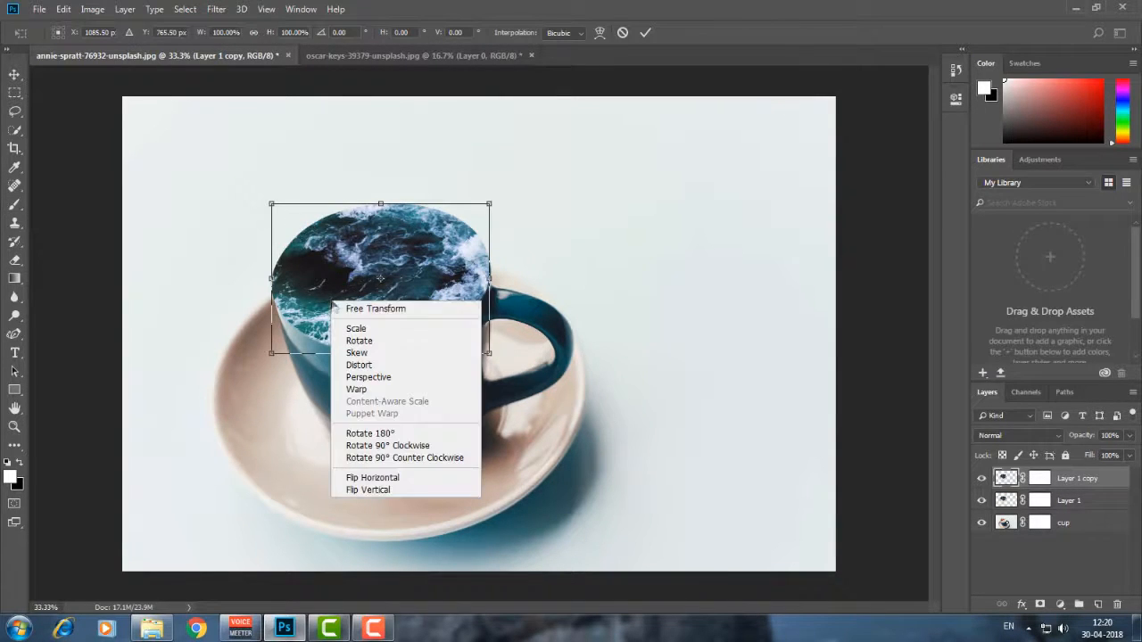
pyautogui.click(392, 490)
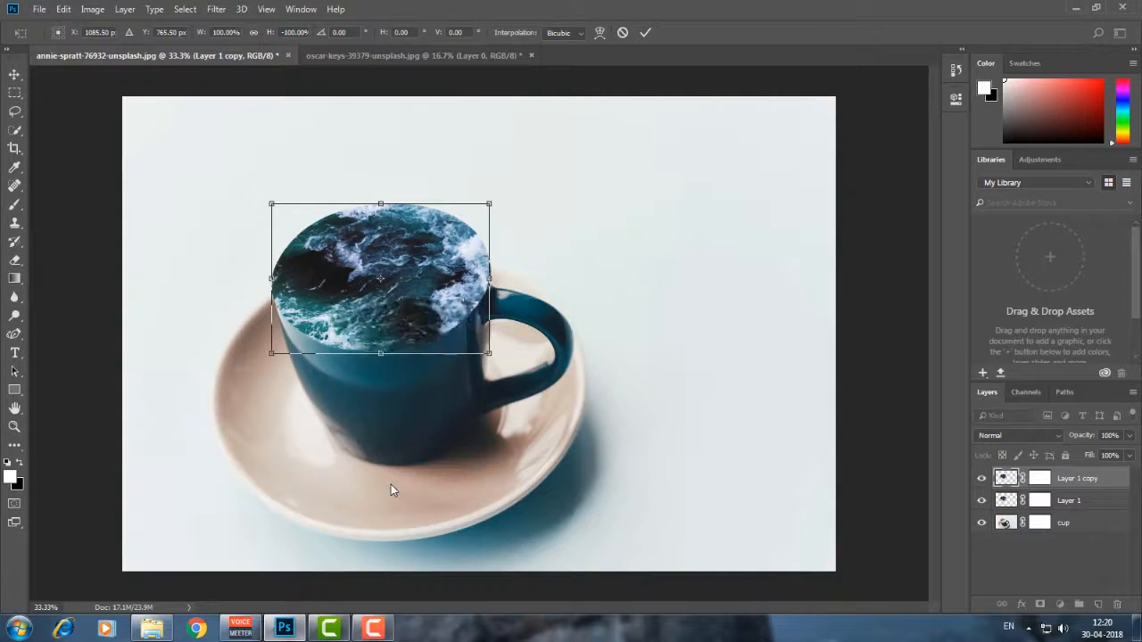
pyautogui.press('b')
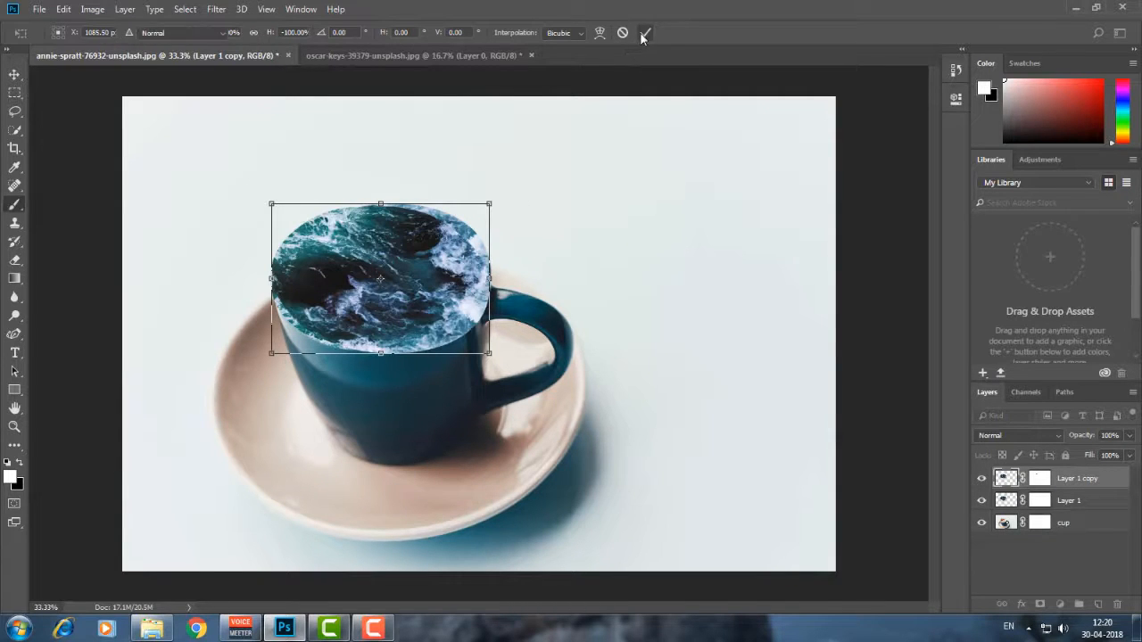
pyautogui.click(645, 33)
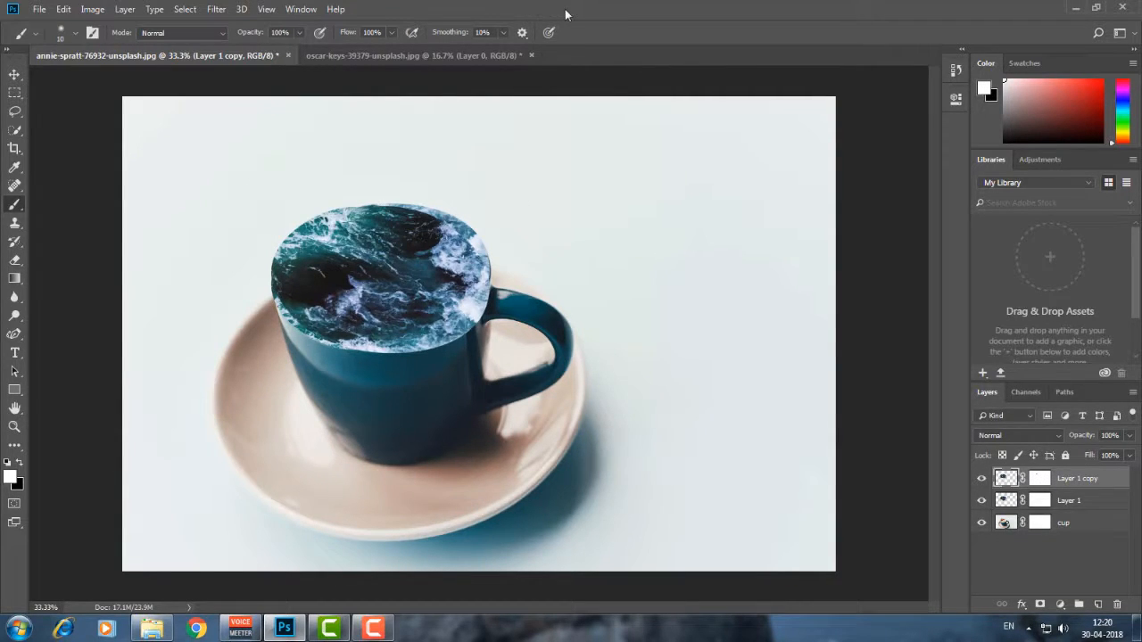
# - Paint black with a soft 200 px brush on the flipped copy's layer mask to blend it with the ocean layer below
pyautogui.click(19, 462)
pyautogui.moveTo(459, 343)
pyautogui.mouseDown()
pyautogui.moveTo(474, 267)
pyautogui.moveTo(451, 270)
pyautogui.moveTo(442, 221)
pyautogui.moveTo(393, 242)
pyautogui.mouseUp()
pyautogui.hotkey('ctrl', 'z')
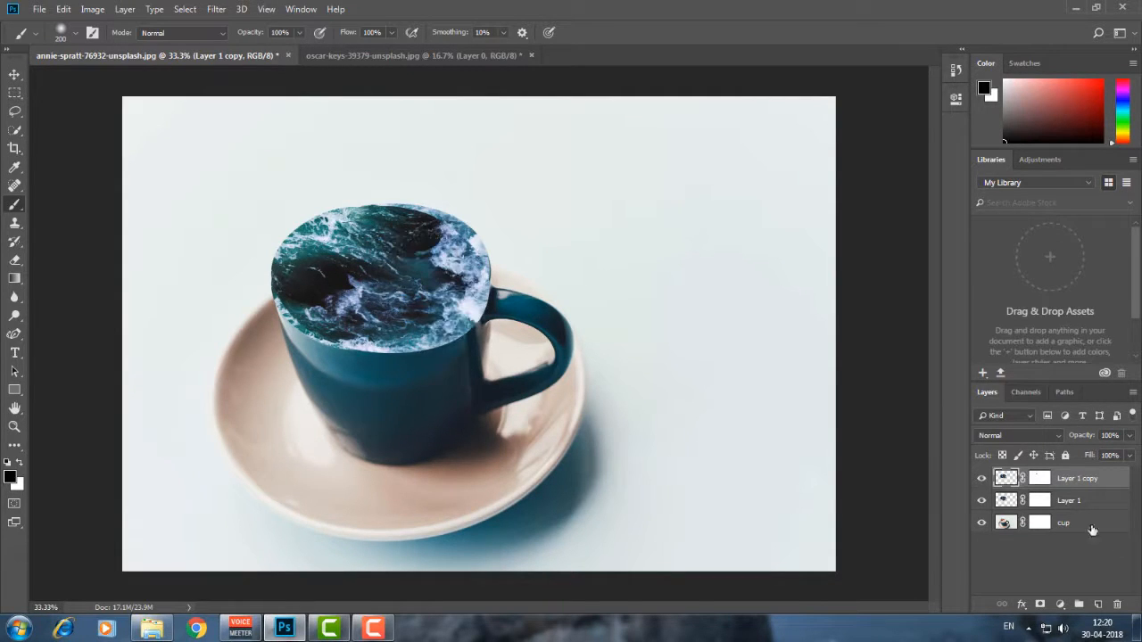
pyautogui.click(1032, 479)
pyautogui.moveTo(361, 214)
pyautogui.mouseDown()
pyautogui.moveTo(319, 279)
pyautogui.moveTo(369, 243)
pyautogui.moveTo(326, 262)
pyautogui.moveTo(277, 257)
pyautogui.moveTo(282, 220)
pyautogui.moveTo(292, 224)
pyautogui.moveTo(275, 320)
pyautogui.moveTo(382, 334)
pyautogui.moveTo(367, 357)
pyautogui.mouseUp()
pyautogui.moveTo(431, 232)
pyautogui.mouseDown()
pyautogui.moveTo(351, 199)
pyautogui.moveTo(328, 203)
pyautogui.moveTo(387, 218)
pyautogui.moveTo(454, 205)
pyautogui.moveTo(405, 189)
pyautogui.moveTo(305, 225)
pyautogui.mouseUp()
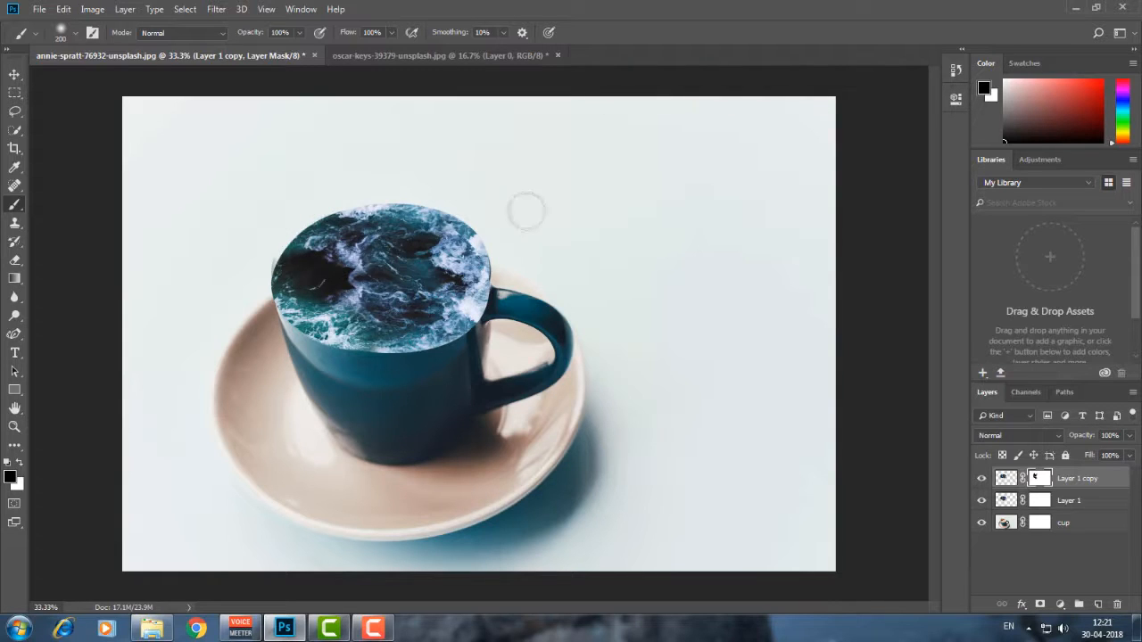
pyautogui.moveTo(514, 331)
pyautogui.mouseDown()
pyautogui.moveTo(488, 327)
pyautogui.moveTo(510, 310)
pyautogui.moveTo(473, 345)
pyautogui.moveTo(485, 329)
pyautogui.moveTo(466, 338)
pyautogui.moveTo(477, 319)
pyautogui.moveTo(452, 353)
pyautogui.moveTo(497, 305)
pyautogui.moveTo(425, 361)
pyautogui.moveTo(441, 361)
pyautogui.moveTo(340, 361)
pyautogui.moveTo(408, 361)
pyautogui.mouseUp()
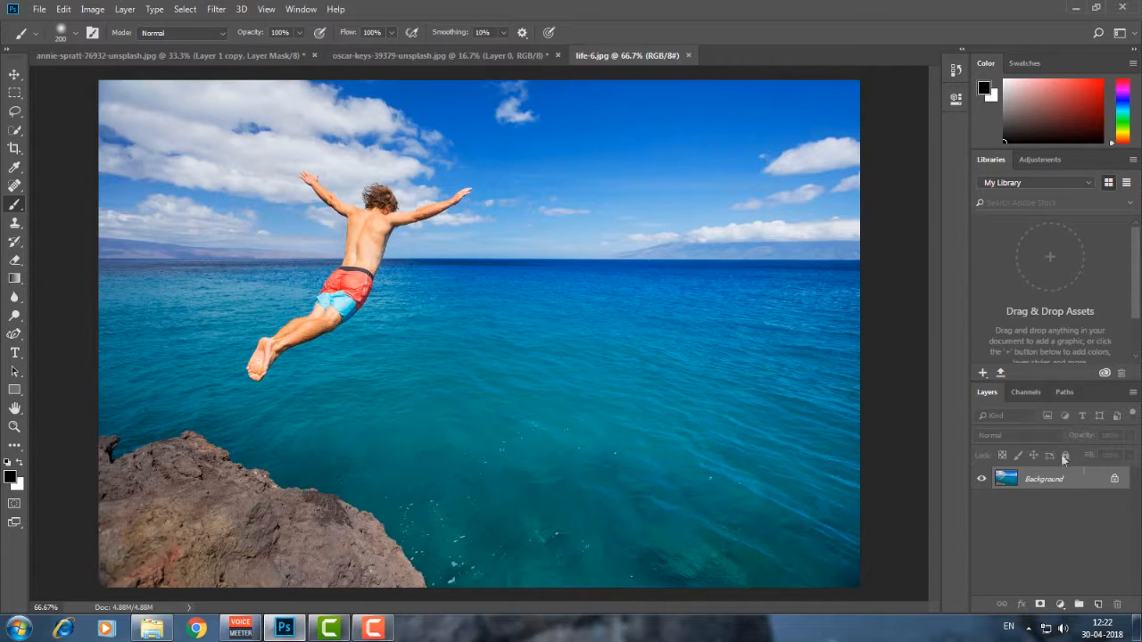
# - Unlock the background layer of life-6.jpg and select the jumping man's body with the Quick Selection tool at 25 px
pyautogui.click(1114, 485)
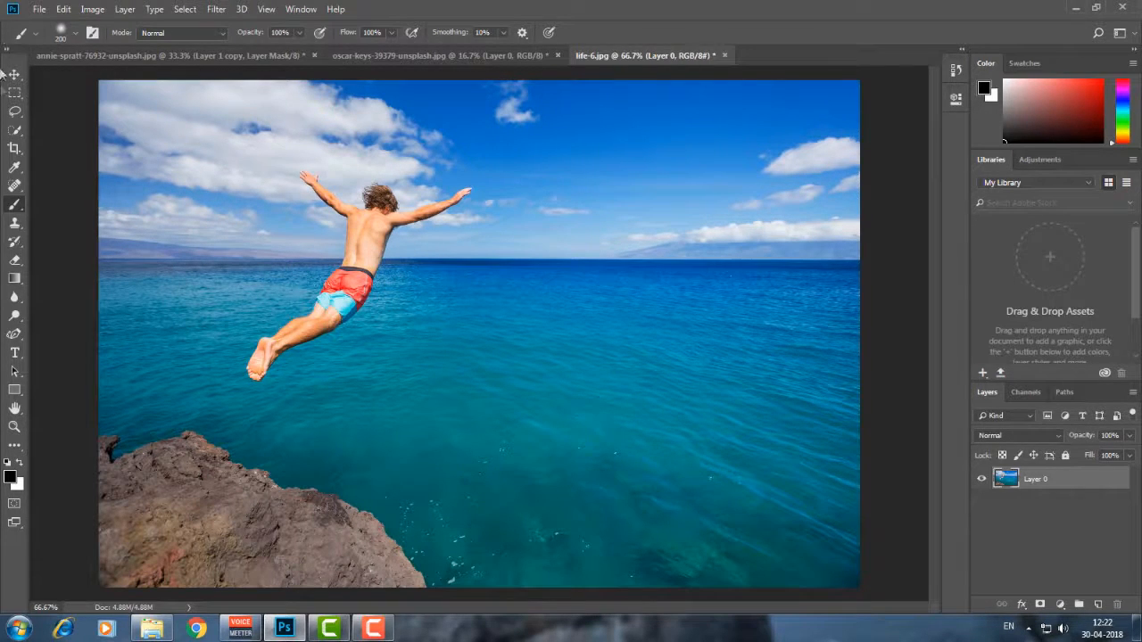
pyautogui.rightClick(12, 132)
pyautogui.click(80, 129)
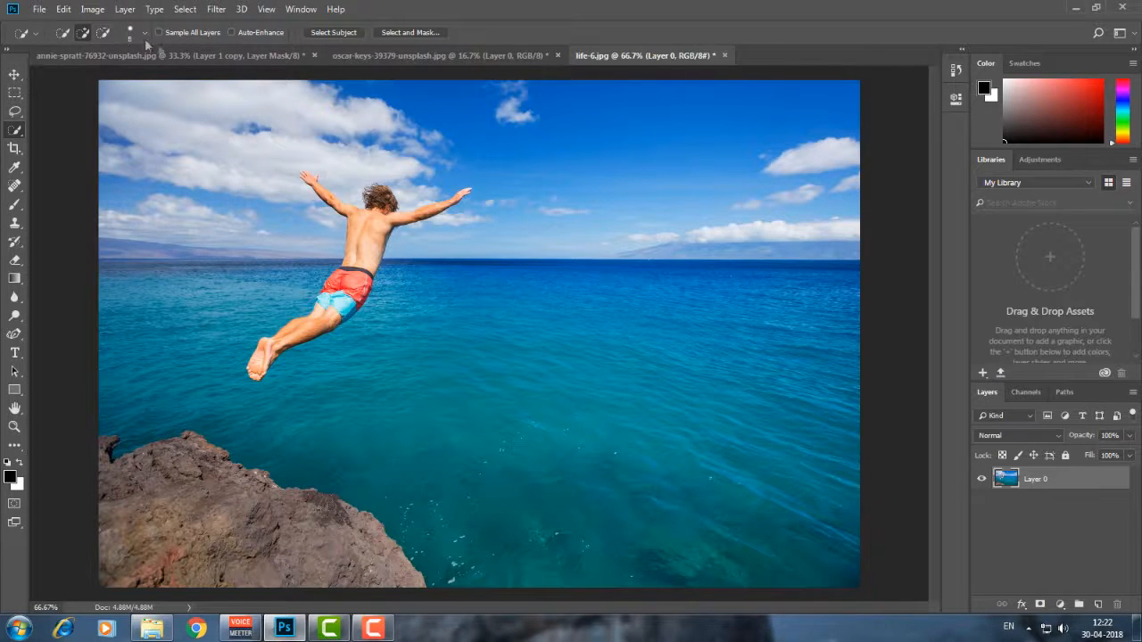
pyautogui.press(']')
pyautogui.press(']')
pyautogui.press(']')
pyautogui.press(']')
pyautogui.press(']')
pyautogui.moveTo(372, 196); pyautogui.dragTo(406, 218)
pyautogui.moveTo(353, 281)
pyautogui.mouseDown()
pyautogui.moveTo(291, 355)
pyautogui.moveTo(332, 354)
pyautogui.moveTo(305, 358)
pyautogui.moveTo(330, 344)
pyautogui.moveTo(298, 355)
pyautogui.moveTo(330, 334)
pyautogui.moveTo(283, 374)
pyautogui.mouseUp()
# - Refine the man's selection around his arms, hands and hair with an 8 px Quick Selection brush at 200% zoom
pyautogui.press('alt')
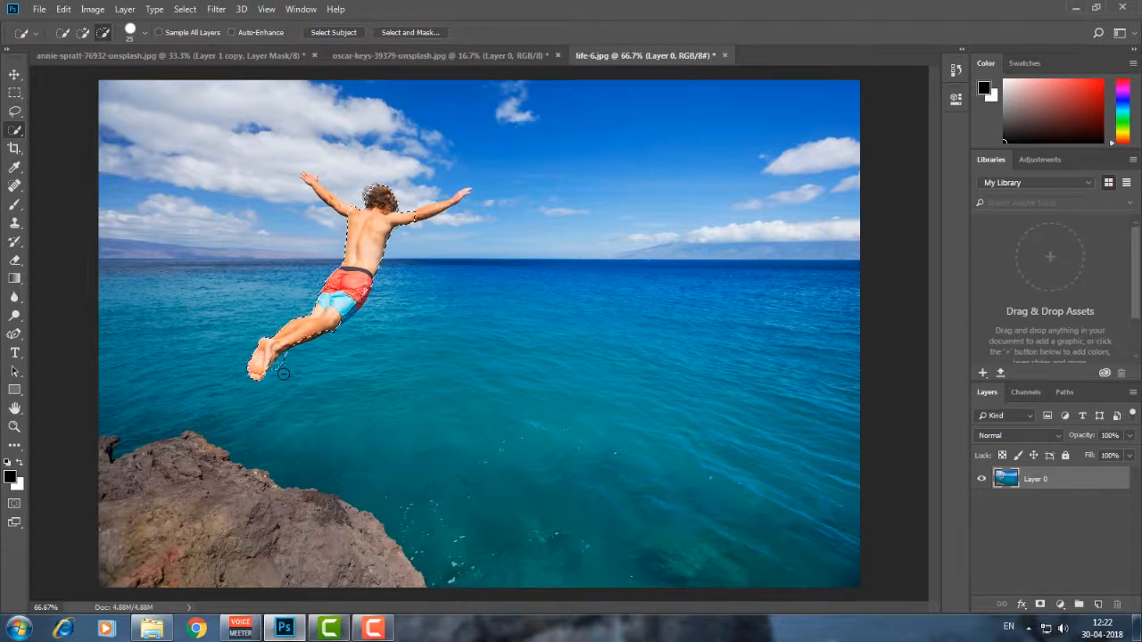
pyautogui.hotkey('ctrl', '+')
pyautogui.hotkey('ctrl', '+')
pyautogui.moveTo(179, 92); pyautogui.dragTo(262, 503)
pyautogui.press('[')
pyautogui.press('[')
pyautogui.press('[')
pyautogui.press('[')
pyautogui.press('[')
pyautogui.moveTo(463, 375); pyautogui.dragTo(455, 391)
pyautogui.moveTo(310, 484); pyautogui.dragTo(392, 528)
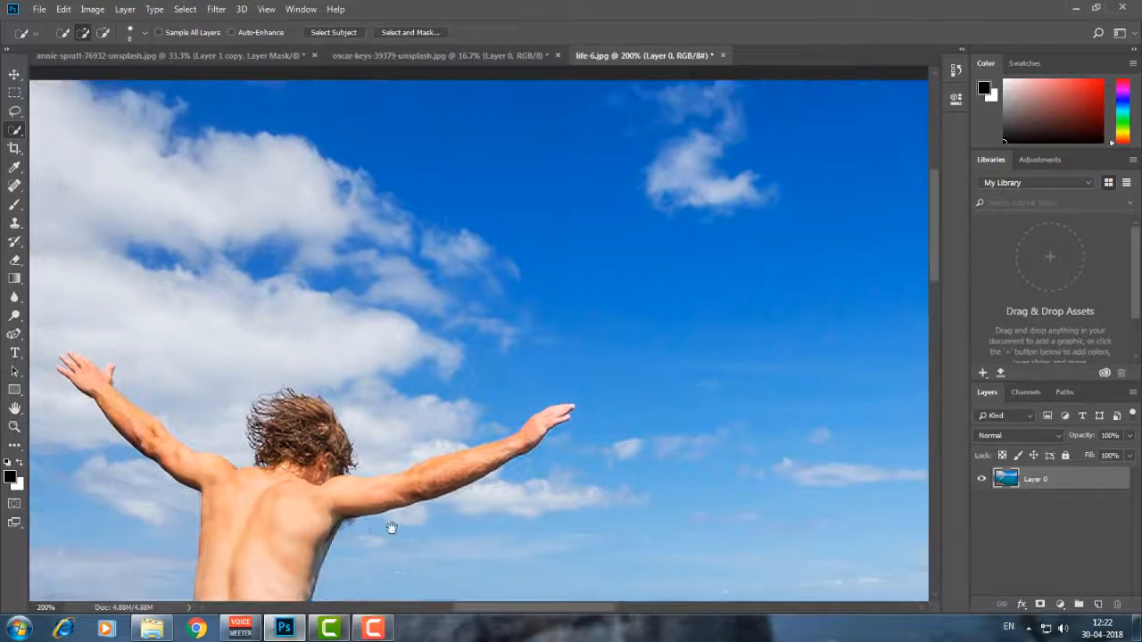
pyautogui.moveTo(267, 446); pyautogui.dragTo(198, 383)
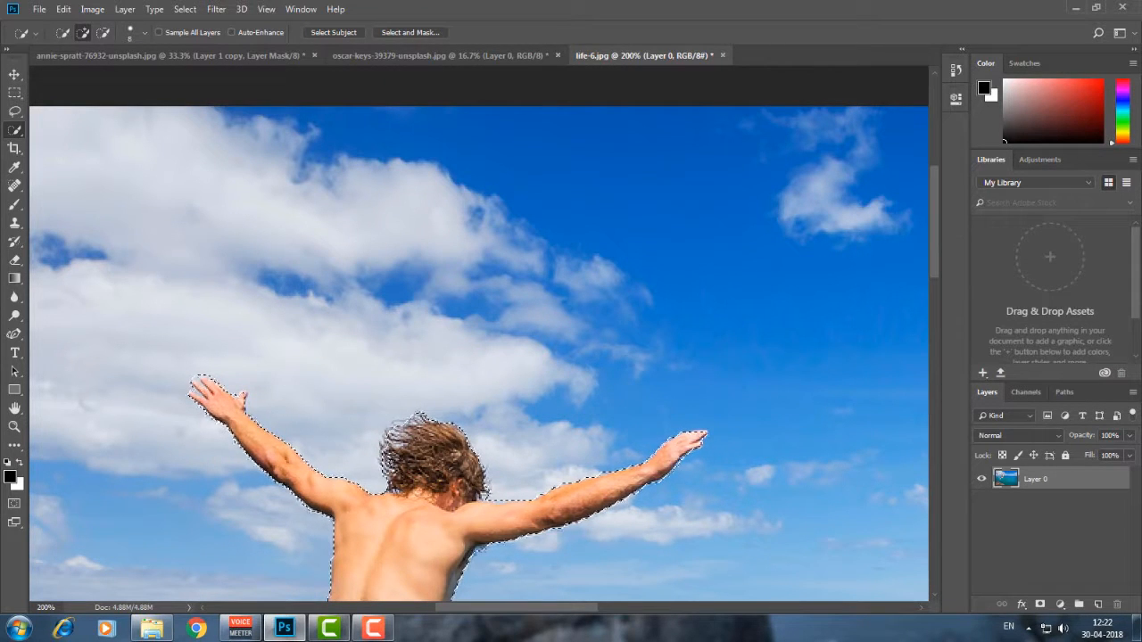
pyautogui.press('alt')
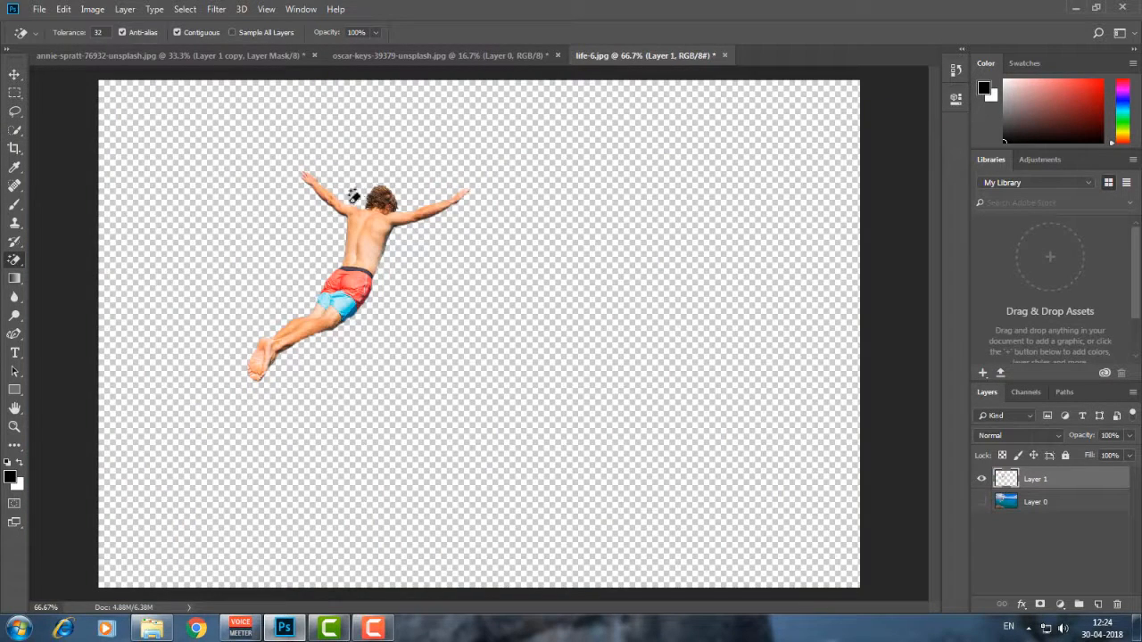
# - Move the cut-out man into the cup document over the front of the ocean and rename his layer to man
pyautogui.click(14, 74)
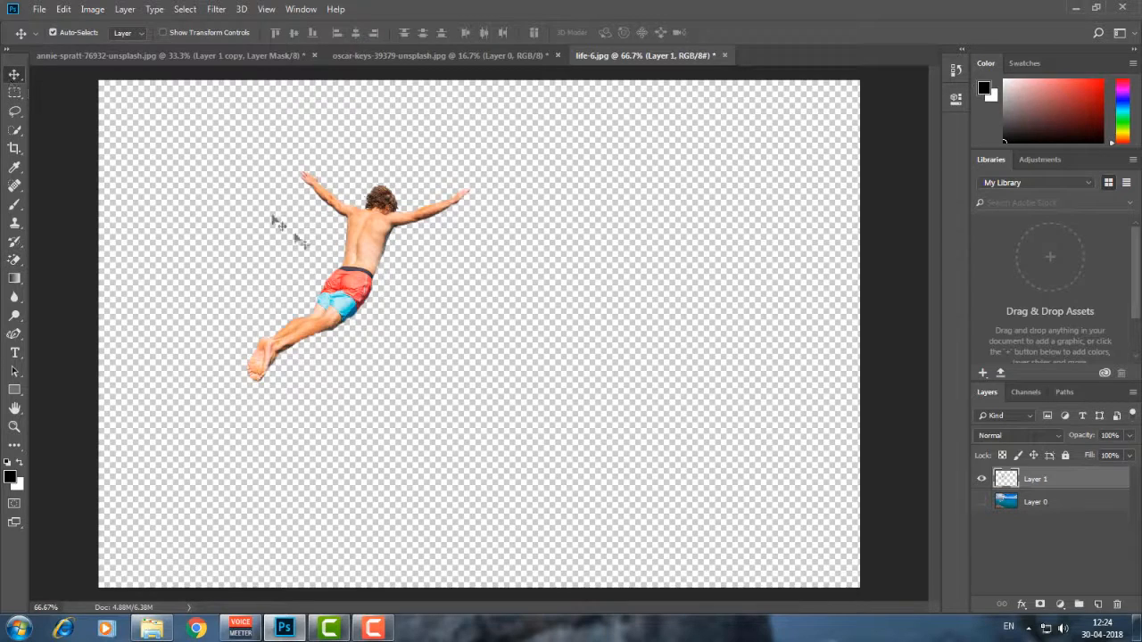
pyautogui.moveTo(325, 218); pyautogui.dragTo(340, 321)
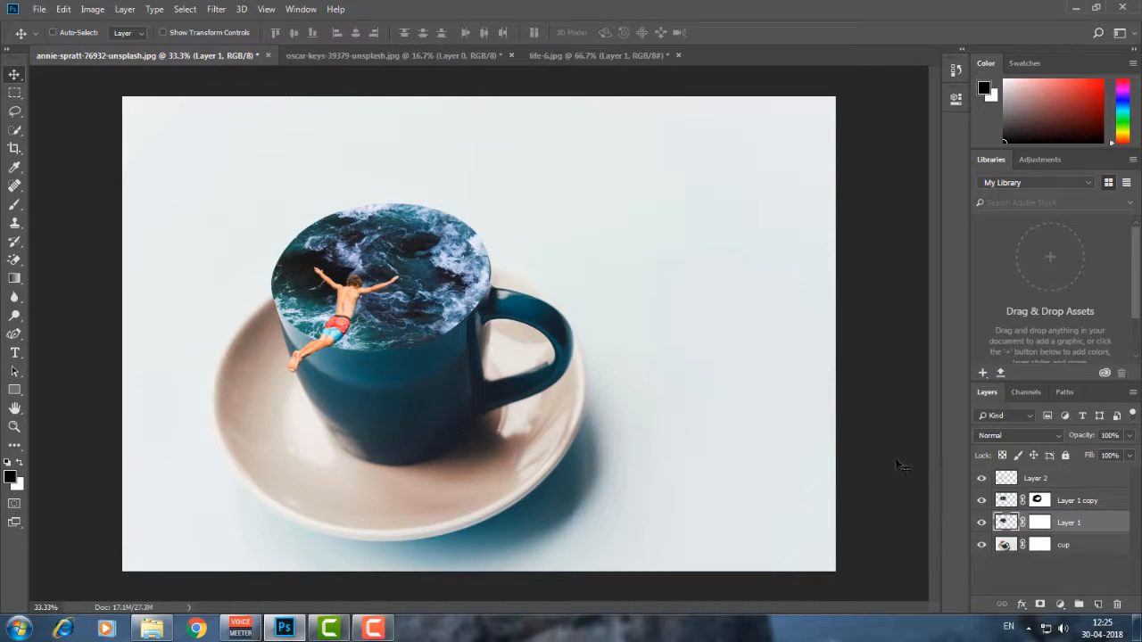
pyautogui.click(1076, 476)
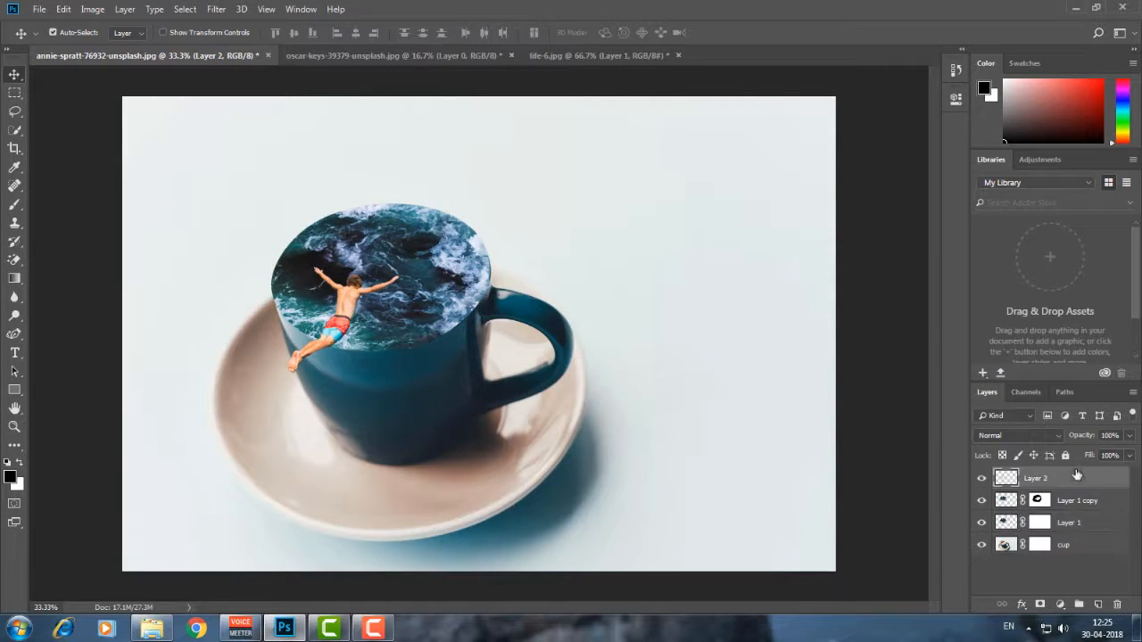
pyautogui.doubleClick(1033, 479)
pyautogui.press('Return')
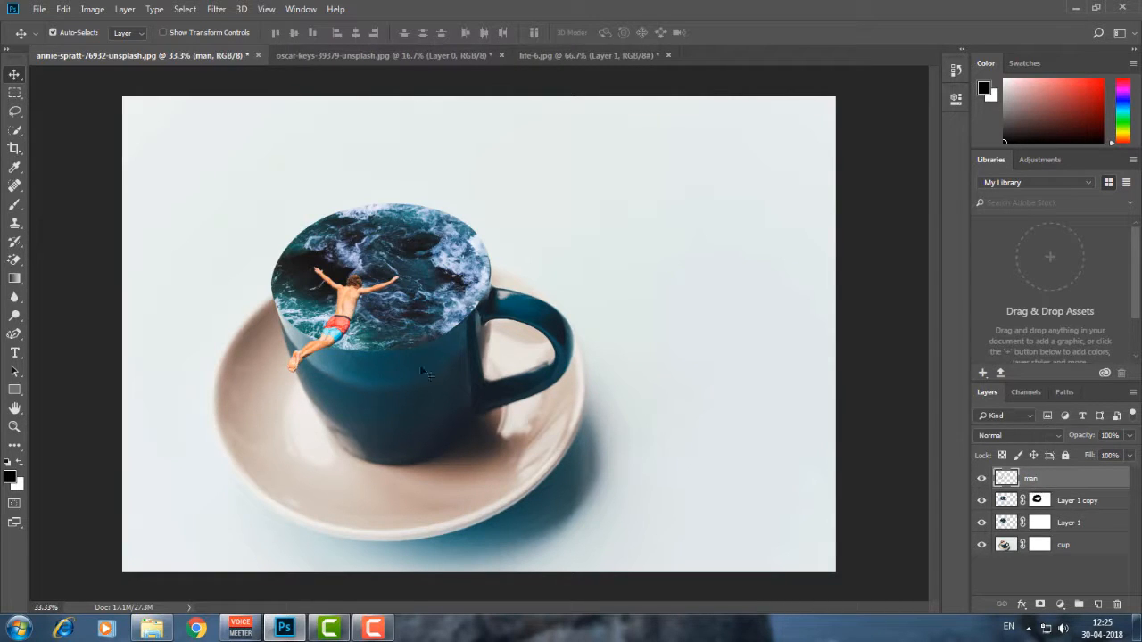
# - Make the man layer the active layer in the cup composition
pyautogui.click(344, 315)
pyautogui.moveTo(338, 321)
pyautogui.mouseDown()
pyautogui.moveTo(327, 314)
pyautogui.moveTo(338, 316)
pyautogui.mouseUp()
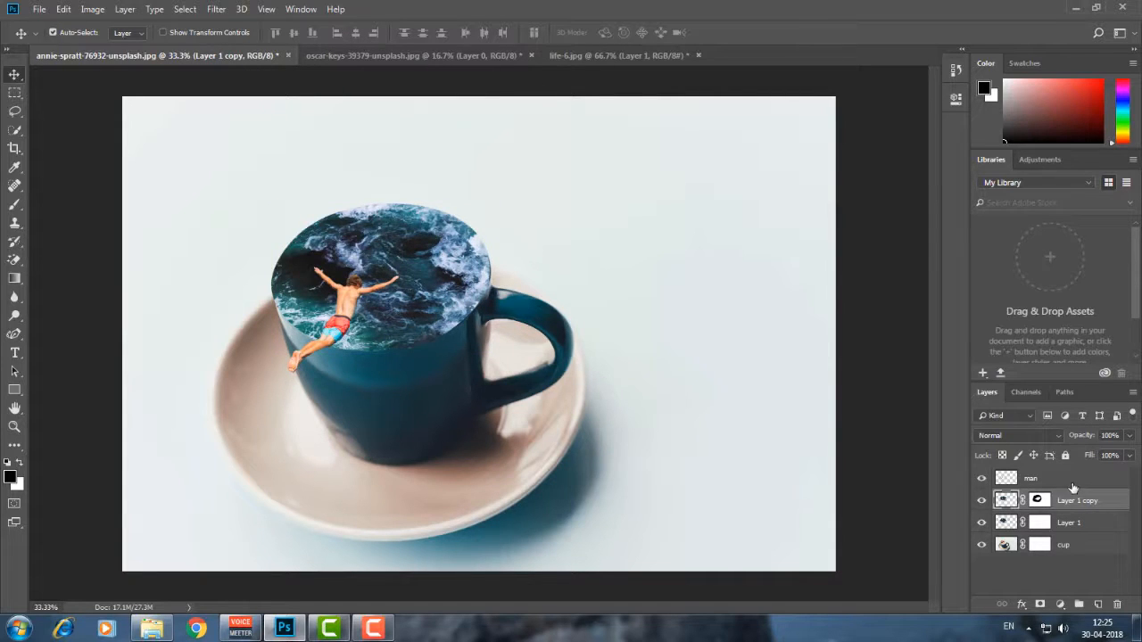
pyautogui.click(1073, 482)
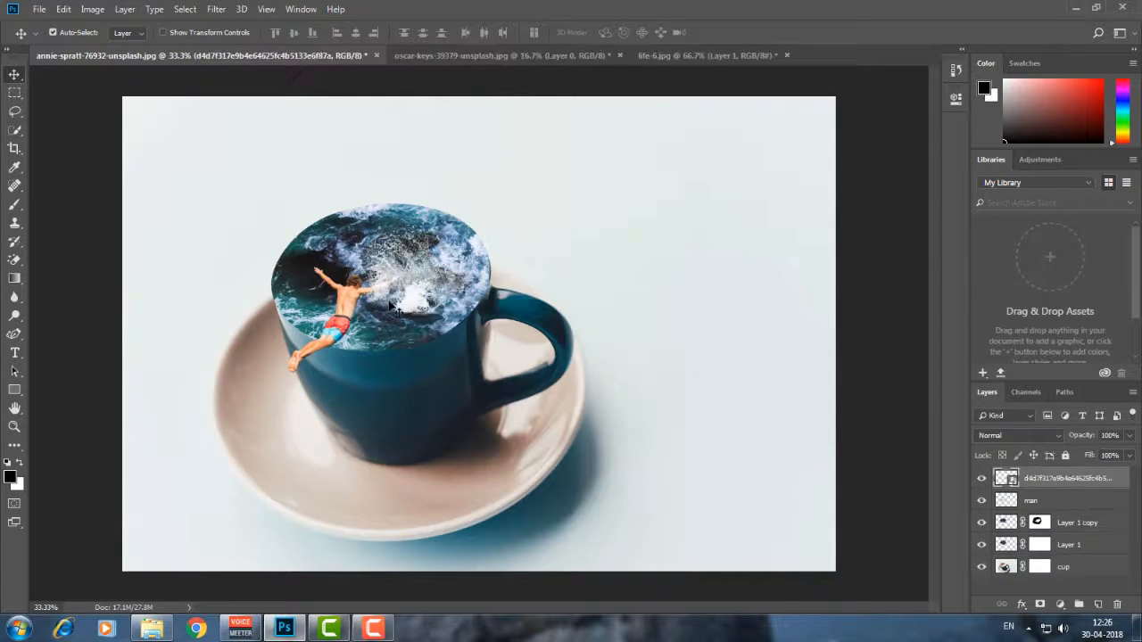
# - Scale the water splash layer down to a small patch and place it at the diving man's right hand
pyautogui.moveTo(428, 335); pyautogui.dragTo(527, 302)
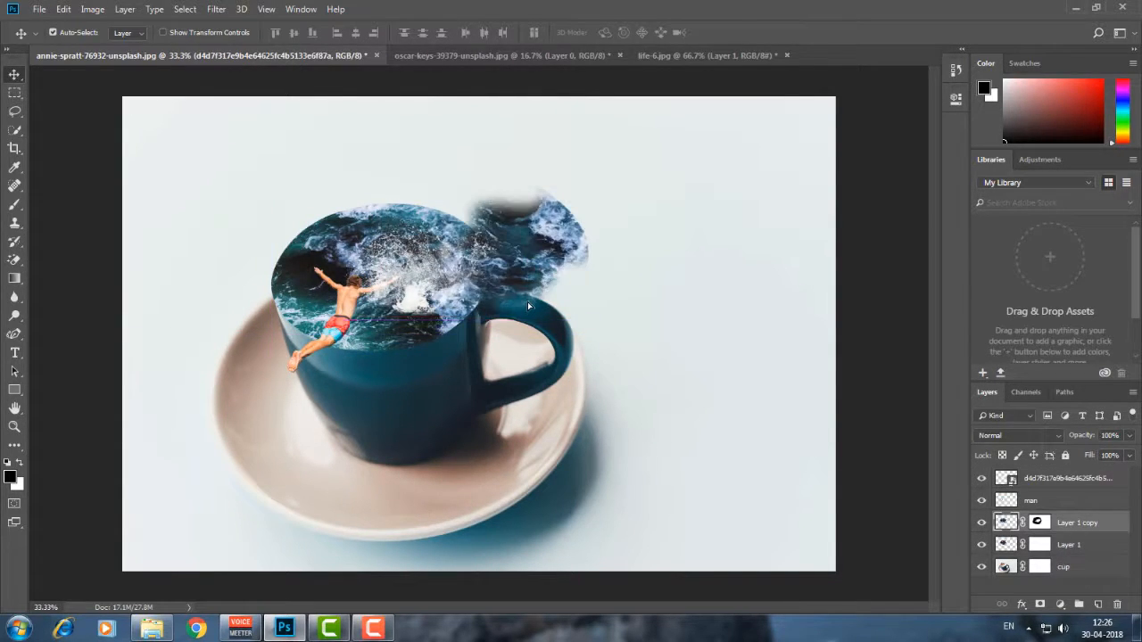
pyautogui.hotkey('ctrl', 'z')
pyautogui.click(1087, 481)
pyautogui.moveTo(398, 299)
pyautogui.mouseDown()
pyautogui.moveTo(592, 301)
pyautogui.moveTo(395, 239)
pyautogui.moveTo(401, 204)
pyautogui.moveTo(406, 265)
pyautogui.moveTo(419, 284)
pyautogui.moveTo(410, 304)
pyautogui.mouseUp()
pyautogui.hotkey('ctrl', 't')
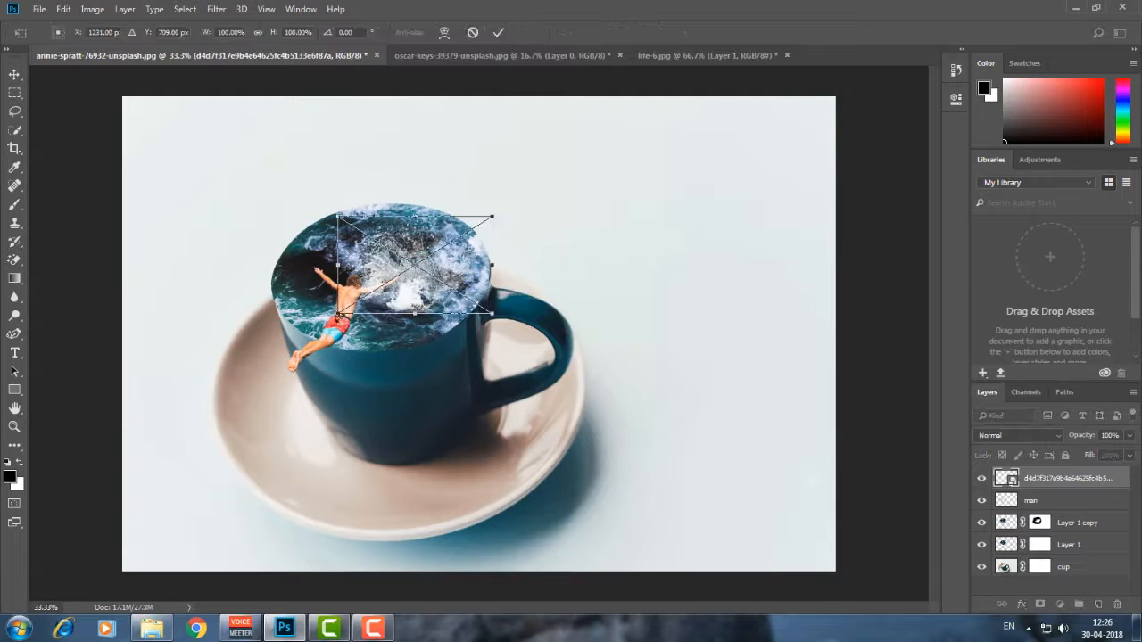
pyautogui.moveTo(339, 312); pyautogui.dragTo(421, 272)
pyautogui.click(497, 33)
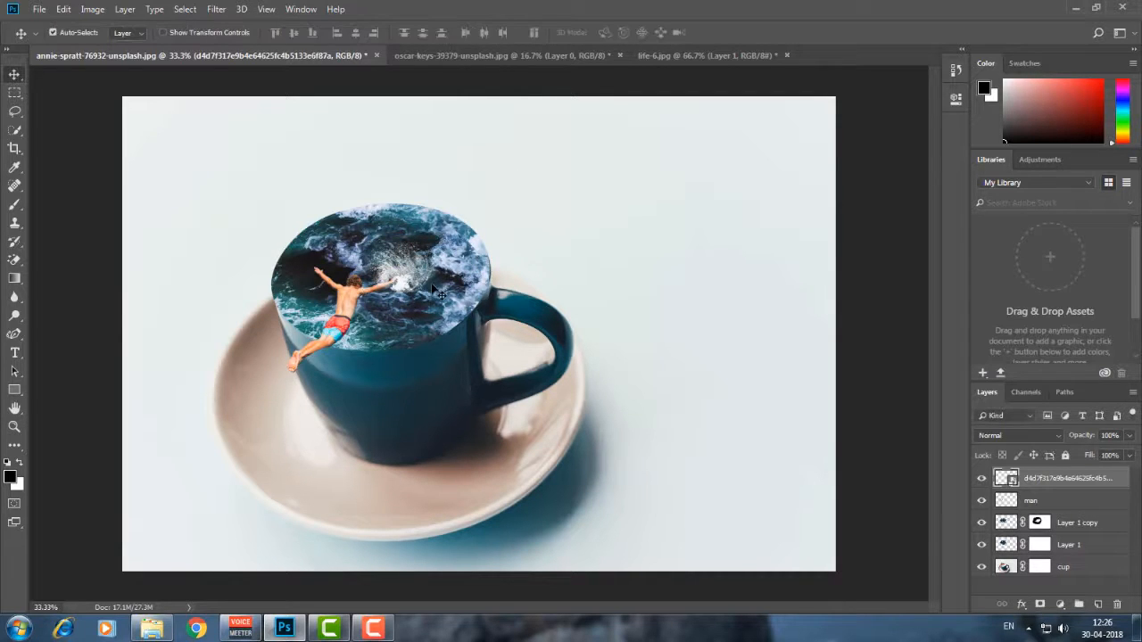
# - Rasterize the splash layer and erase its upper spray and outer edges with a 25 px Eraser so it blends into the ocean
pyautogui.press('e')
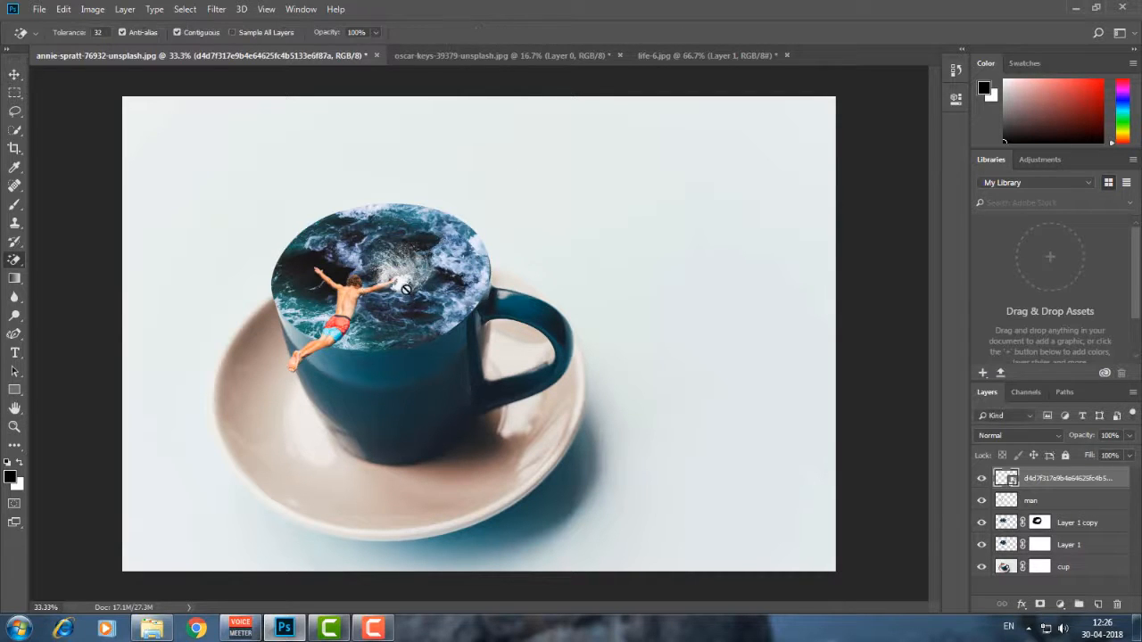
pyautogui.rightClick(13, 261)
pyautogui.click(71, 258)
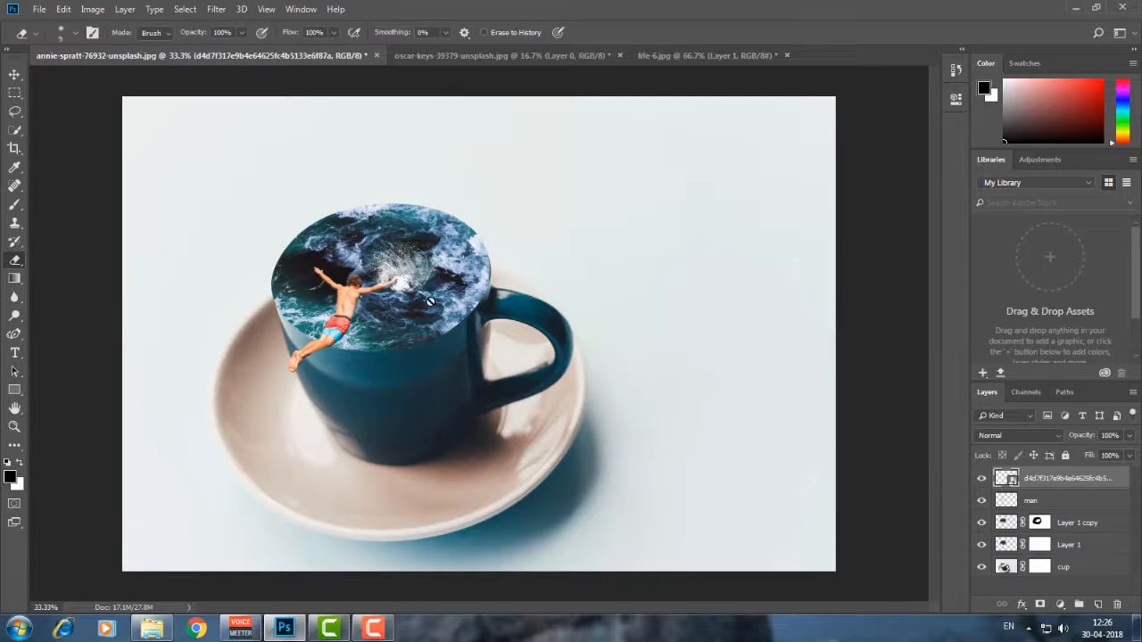
pyautogui.click(406, 295)
pyautogui.click(551, 248)
pyautogui.moveTo(421, 264)
pyautogui.mouseDown()
pyautogui.moveTo(403, 257)
pyautogui.moveTo(421, 253)
pyautogui.mouseUp()
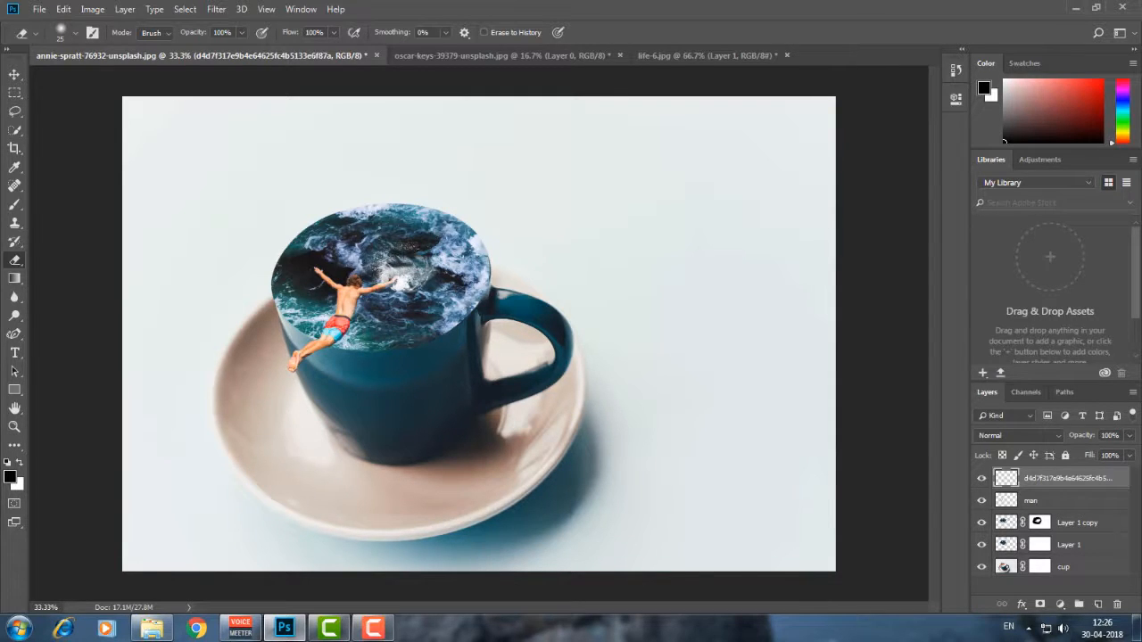
pyautogui.hotkey('ctrl', '+')
pyautogui.hotkey('ctrl', '+')
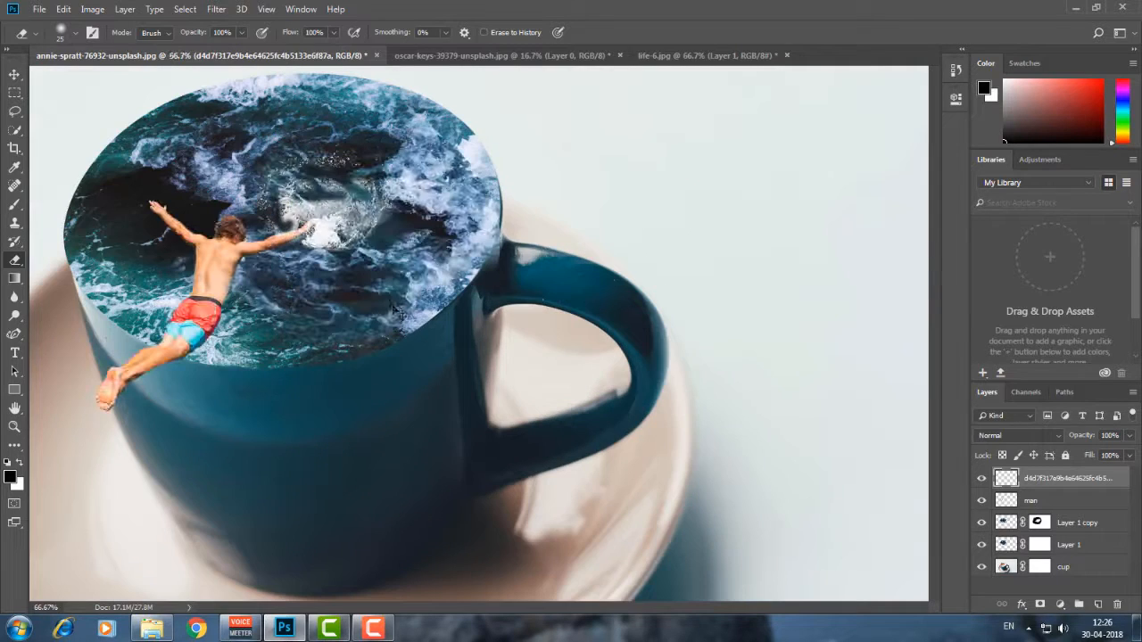
pyautogui.moveTo(392, 212)
pyautogui.mouseDown()
pyautogui.moveTo(383, 202)
pyautogui.moveTo(369, 230)
pyautogui.moveTo(321, 186)
pyautogui.moveTo(288, 176)
pyautogui.moveTo(337, 159)
pyautogui.moveTo(277, 156)
pyautogui.mouseUp()
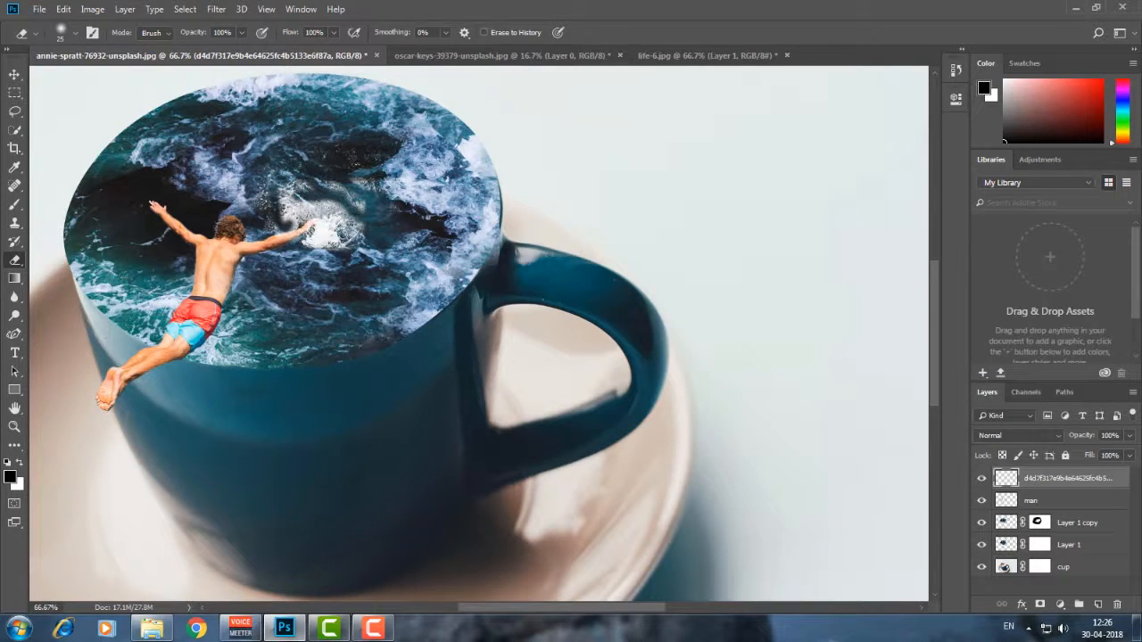
# - Warp the splash slightly around the man's right hand
pyautogui.hotkey('ctrl', 't')
pyautogui.click(596, 33)
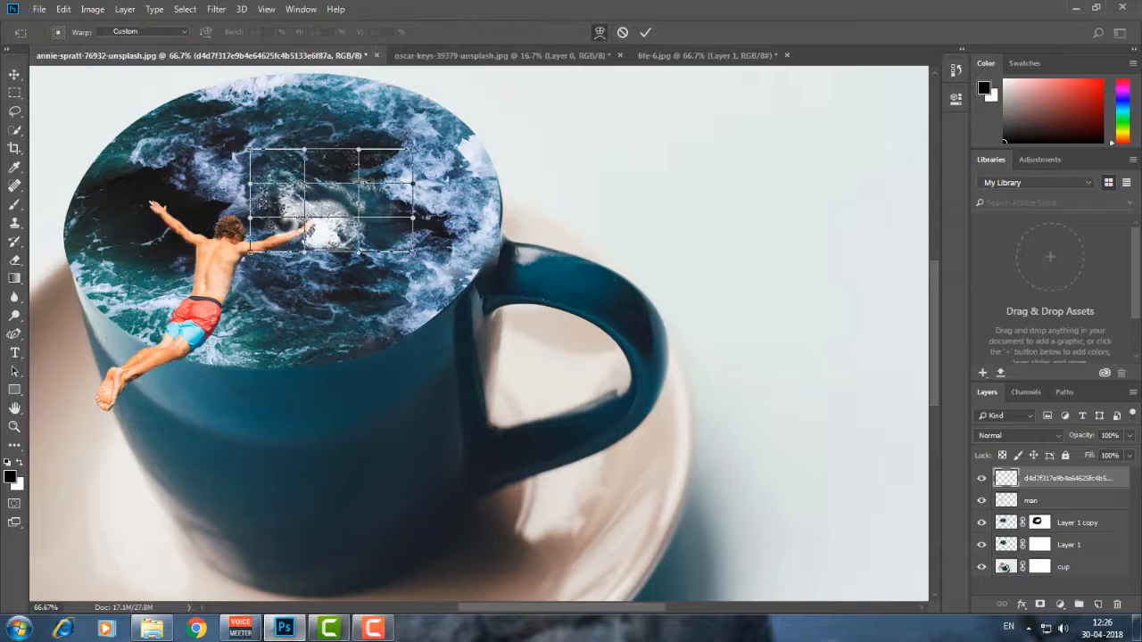
pyautogui.moveTo(303, 229); pyautogui.dragTo(308, 223)
pyautogui.click(645, 33)
pyautogui.press('e')
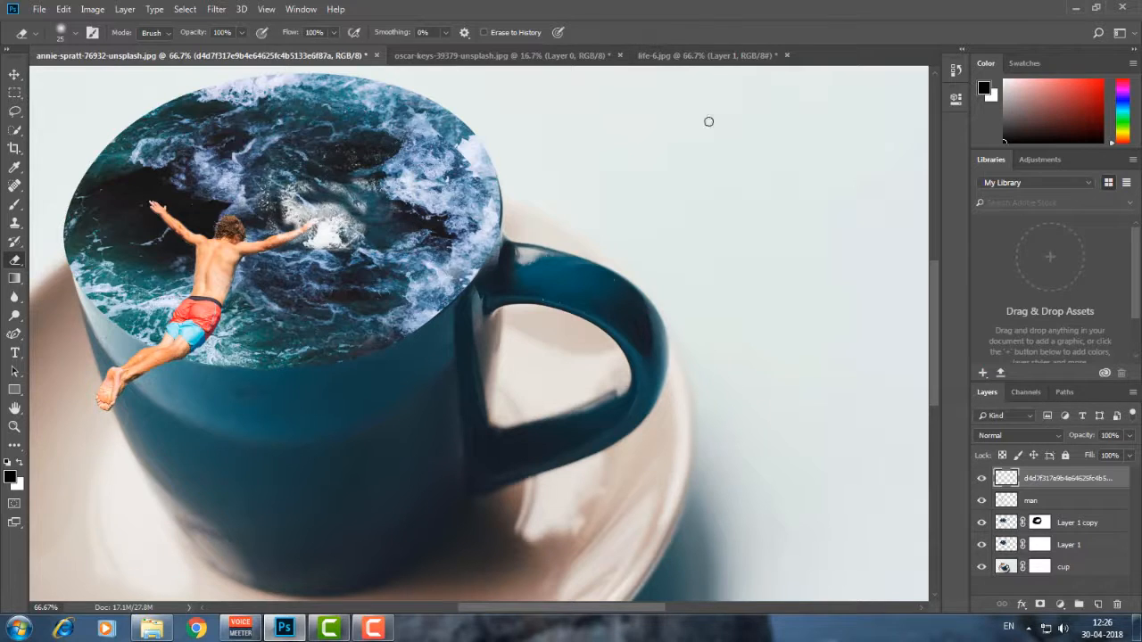
pyautogui.hotkey('ctrl', '-')
pyautogui.hotkey('ctrl', '-')
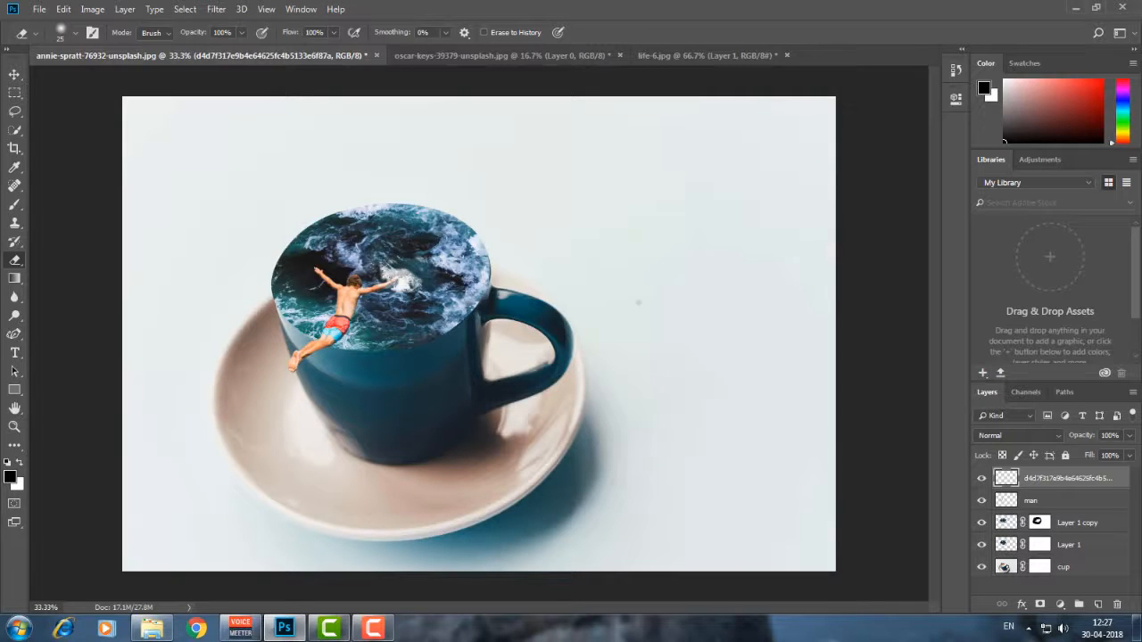
# - Duplicate the splash layer and move the copy onto the man's left hand
pyautogui.hotkey('ctrl', 'j')
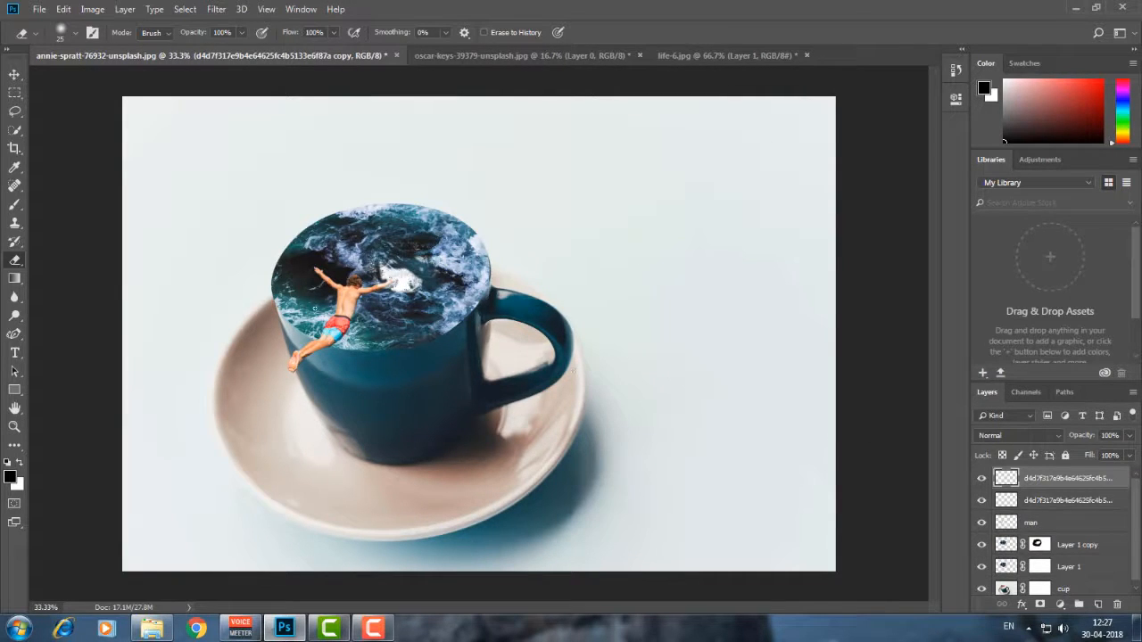
pyautogui.press('v')
pyautogui.moveTo(412, 279)
pyautogui.mouseDown()
pyautogui.moveTo(303, 273)
pyautogui.moveTo(308, 284)
pyautogui.mouseUp()
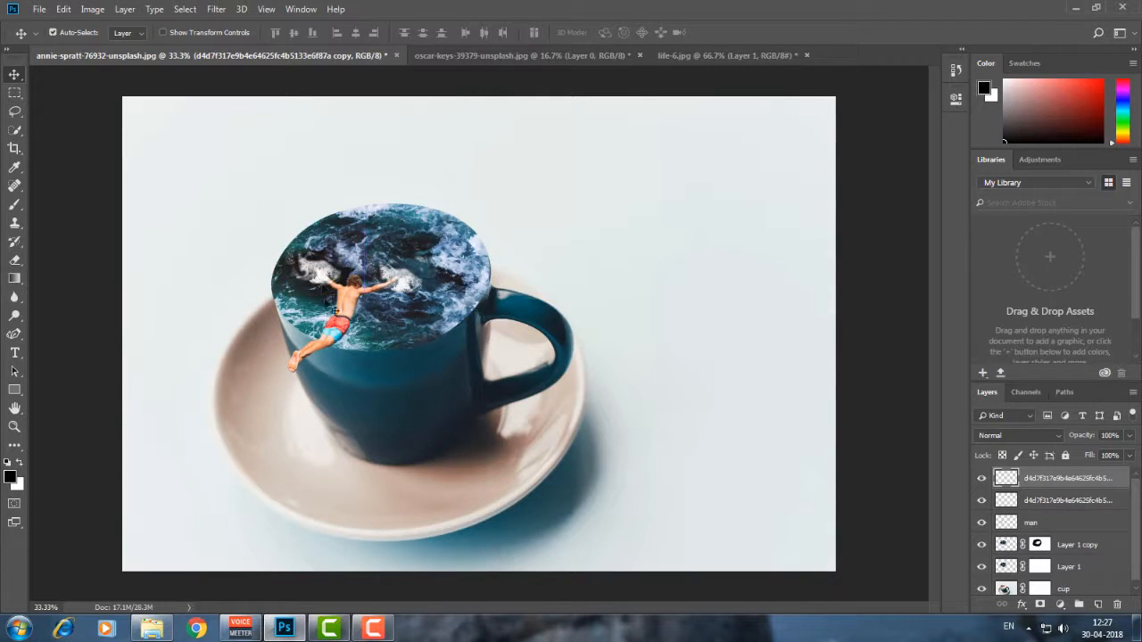
# - Erase the edges of the copied splash around the man's left hand and forearm with a 25 px Eraser
pyautogui.press('e')
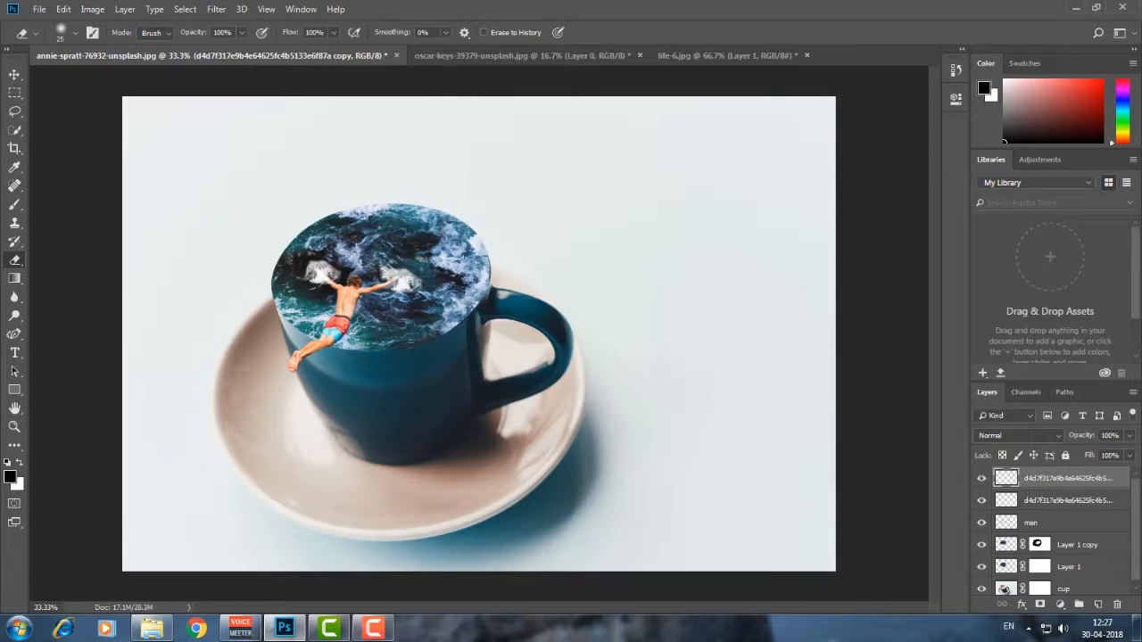
pyautogui.moveTo(320, 264); pyautogui.dragTo(339, 275)
pyautogui.hotkey('ctrl', '+')
pyautogui.hotkey('ctrl', '+')
pyautogui.hotkey('ctrl', '+')
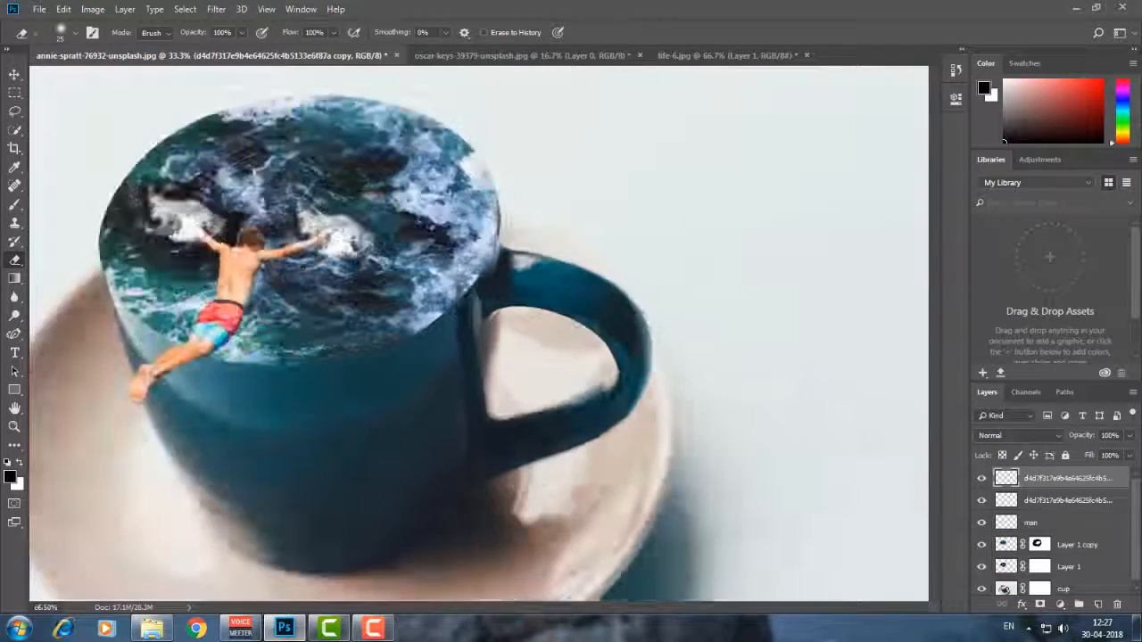
pyautogui.moveTo(207, 234); pyautogui.dragTo(407, 280)
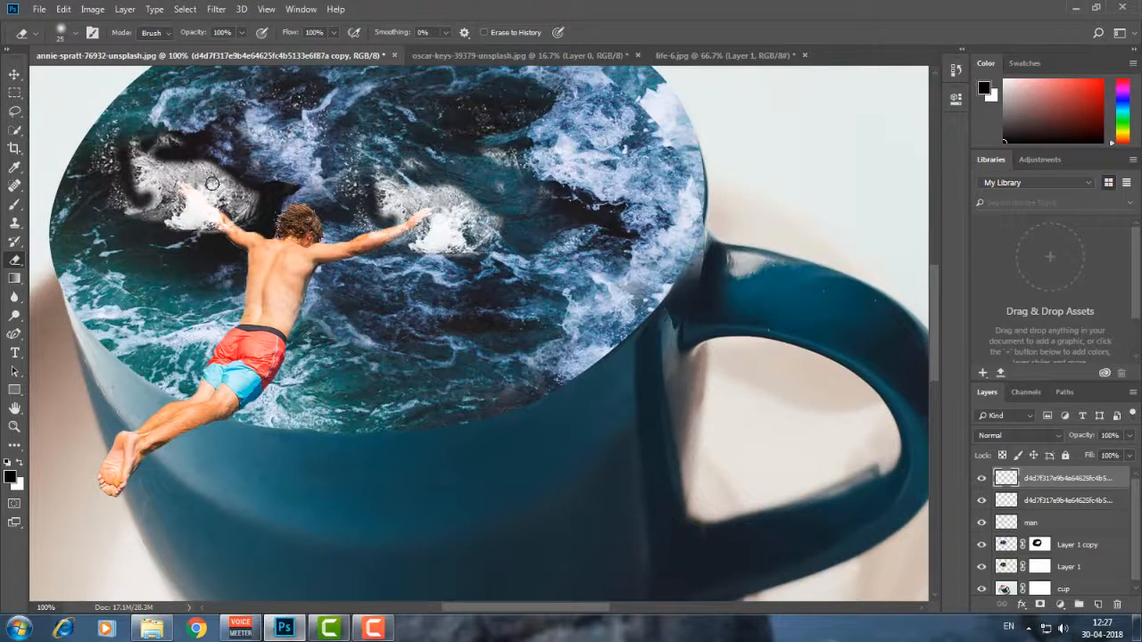
pyautogui.scroll(-1, 196, 174)
pyautogui.moveTo(120, 162)
pyautogui.mouseDown()
pyautogui.moveTo(117, 196)
pyautogui.moveTo(110, 153)
pyautogui.moveTo(135, 221)
pyautogui.moveTo(151, 219)
pyautogui.moveTo(135, 204)
pyautogui.moveTo(195, 212)
pyautogui.moveTo(181, 213)
pyautogui.moveTo(198, 228)
pyautogui.moveTo(170, 216)
pyautogui.mouseUp()
pyautogui.moveTo(258, 191)
pyautogui.mouseDown()
pyautogui.moveTo(218, 175)
pyautogui.moveTo(253, 194)
pyautogui.moveTo(250, 177)
pyautogui.moveTo(273, 205)
pyautogui.moveTo(206, 224)
pyautogui.mouseUp()
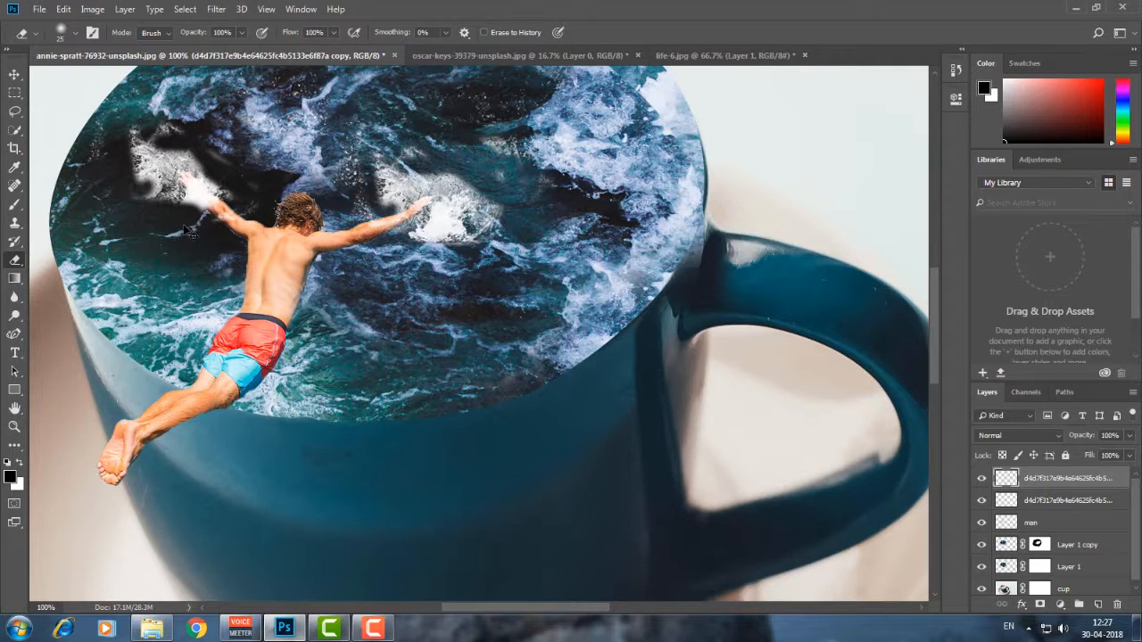
pyautogui.hotkey('ctrl', '-')
pyautogui.hotkey('ctrl', '-')
pyautogui.hotkey('ctrl', '-')
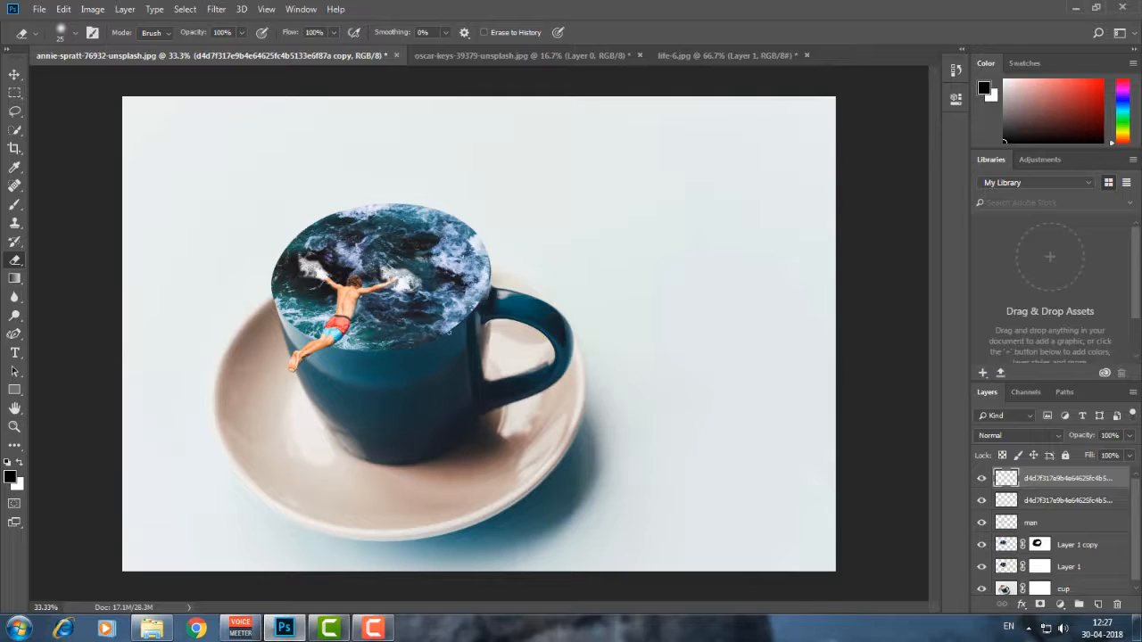
# - Open Bird.png and bring its three birds into the cup composition, placing them just above the cup's rim
pyautogui.click(40, 11)
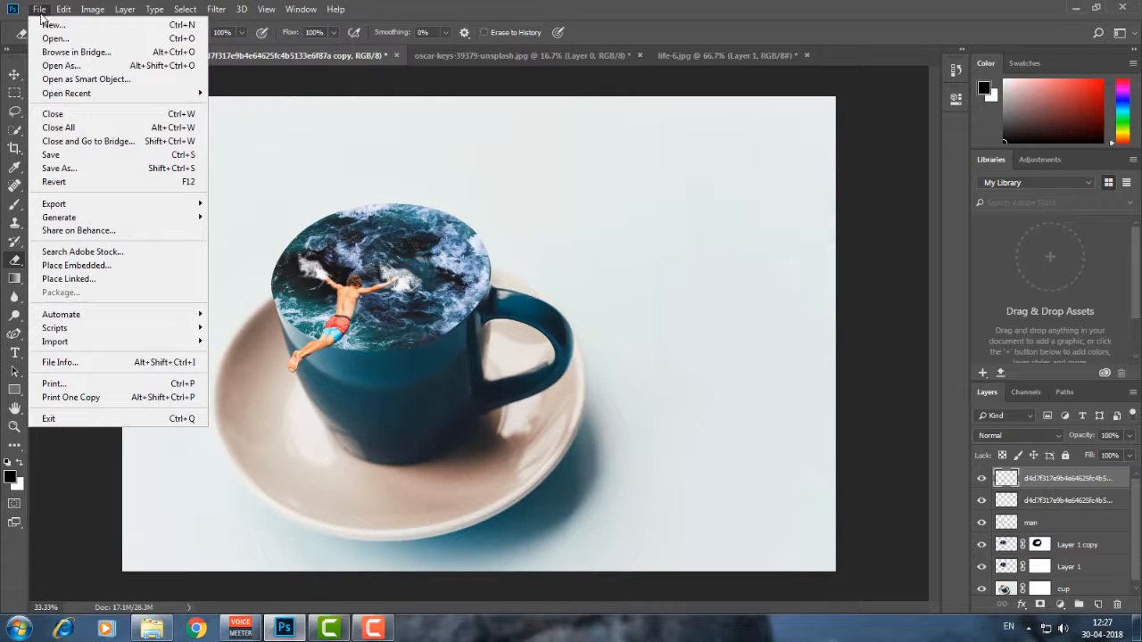
pyautogui.click(45, 38)
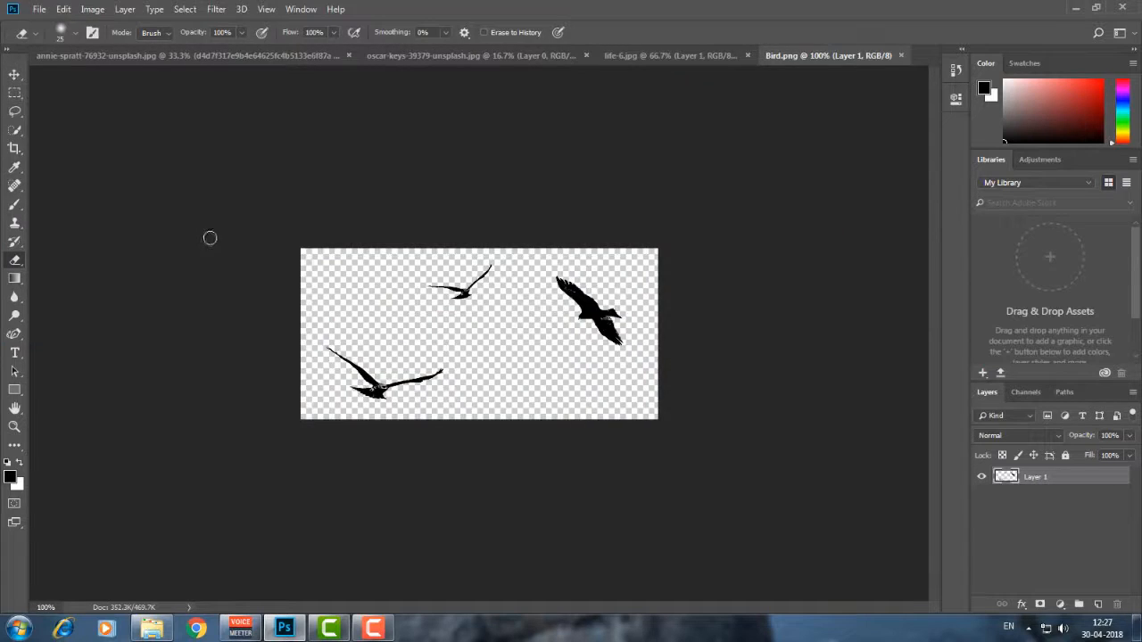
pyautogui.press('v')
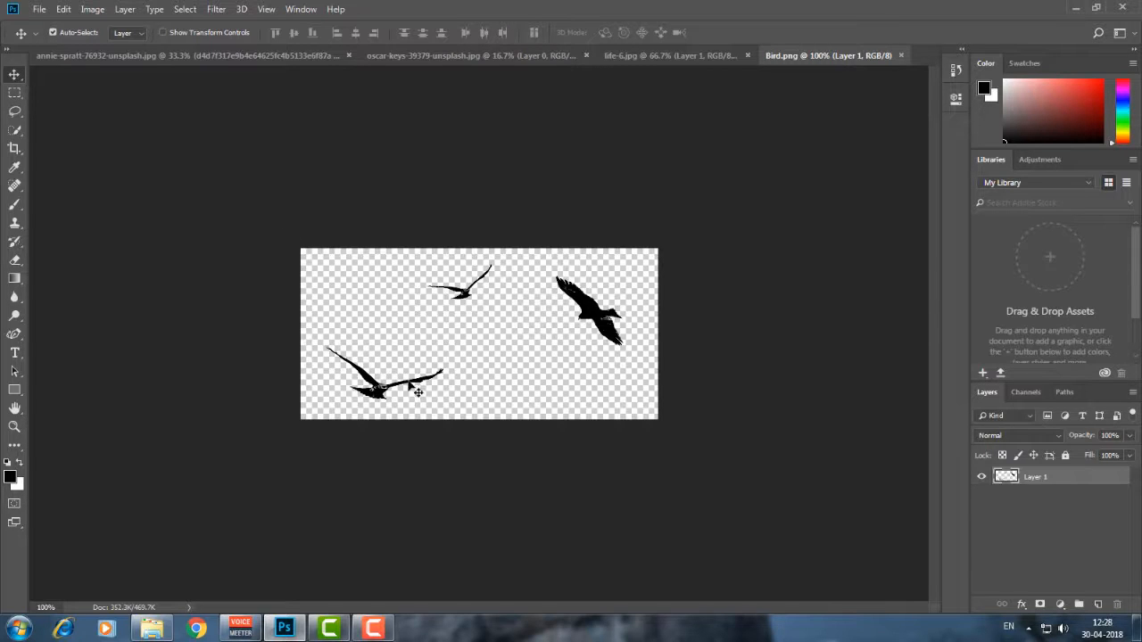
pyautogui.moveTo(399, 386); pyautogui.dragTo(347, 210)
pyautogui.hotkey('ctrl', 'z')
pyautogui.click(1058, 475)
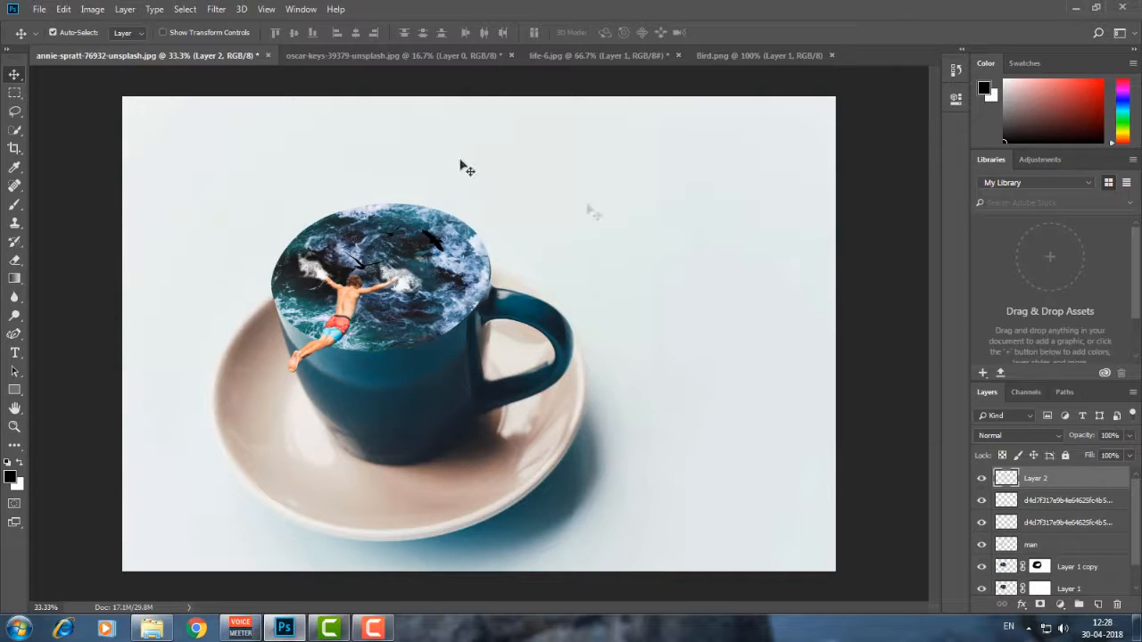
pyautogui.moveTo(434, 242); pyautogui.dragTo(439, 171)
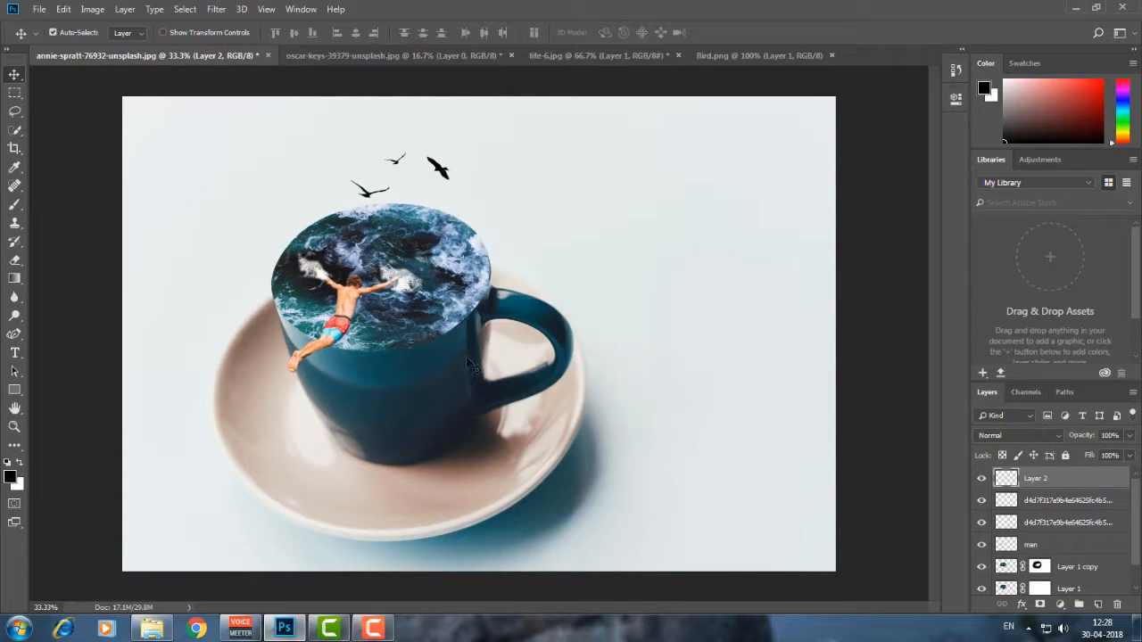
# - Trim the upper and outer edges of the original splash at the man's right hand with a 50 px Eraser
pyautogui.press('e')
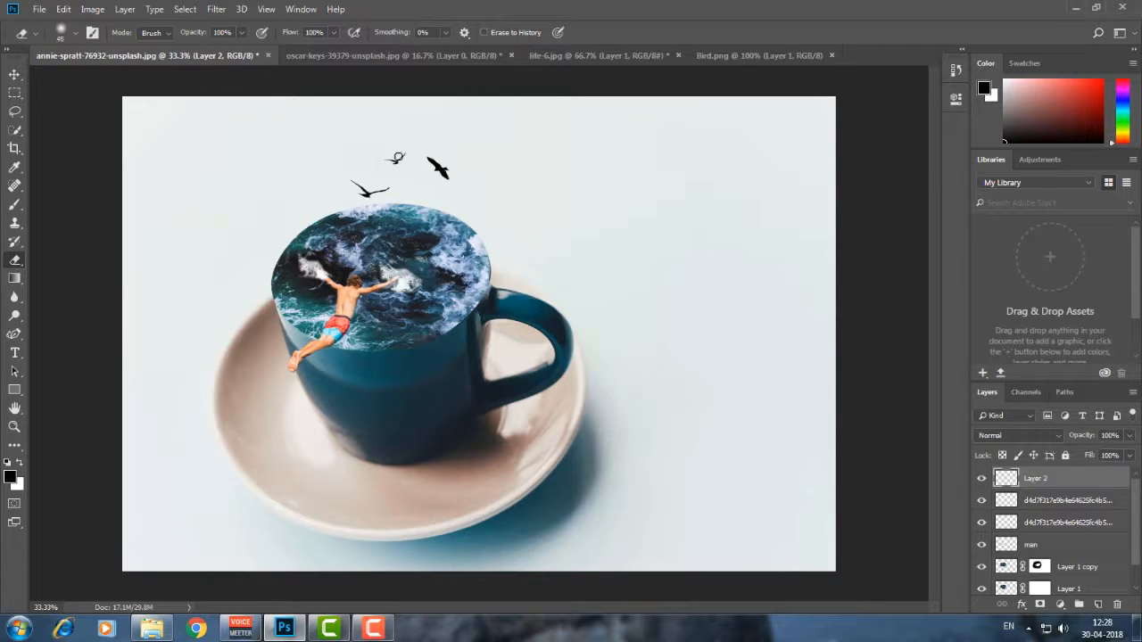
pyautogui.moveTo(400, 157); pyautogui.dragTo(388, 160)
pyautogui.click(1053, 505)
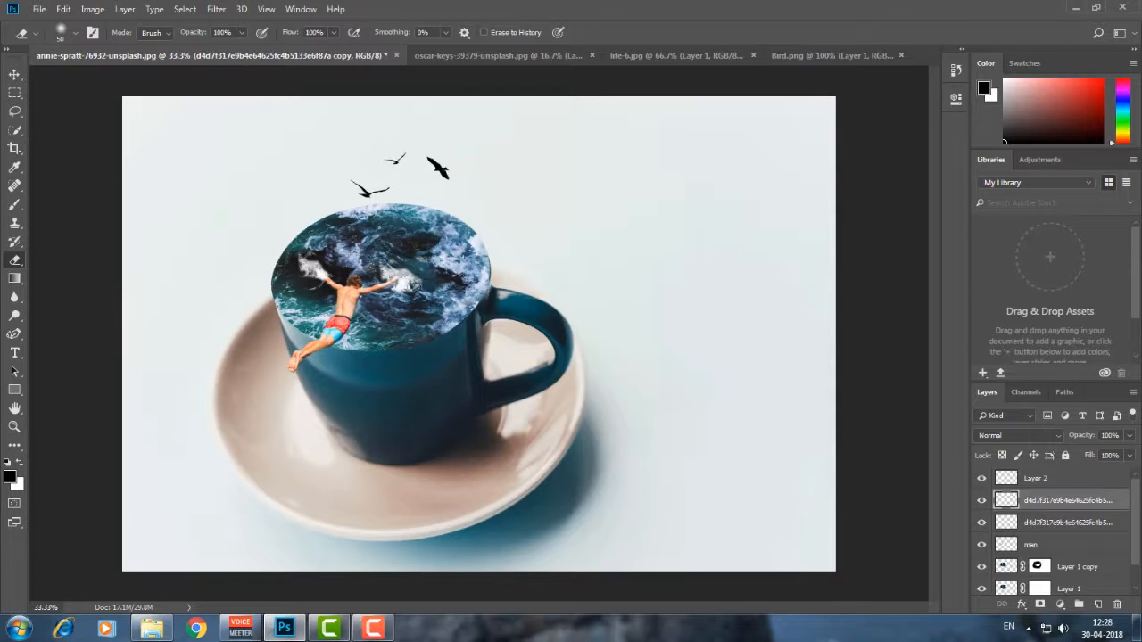
pyautogui.hotkey('ctrl', '+')
pyautogui.hotkey('ctrl', '+')
pyautogui.hotkey('ctrl', '+')
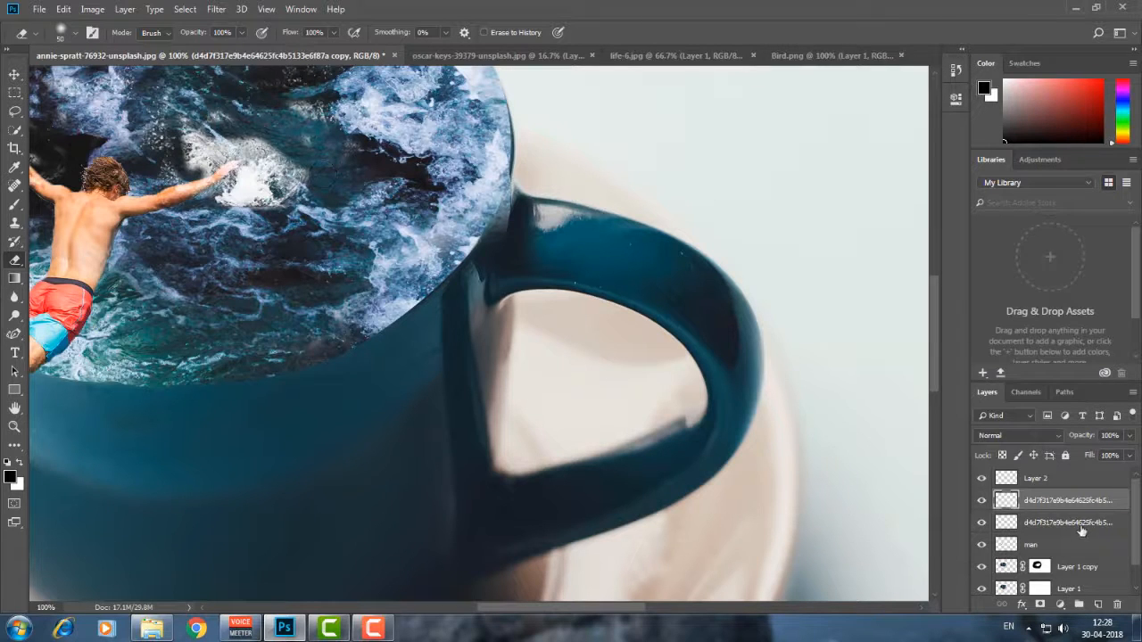
pyautogui.click(1081, 527)
pyautogui.moveTo(254, 170)
pyautogui.mouseDown()
pyautogui.moveTo(281, 166)
pyautogui.moveTo(287, 190)
pyautogui.moveTo(266, 136)
pyautogui.mouseUp()
pyautogui.press('space')
pyautogui.moveTo(163, 218); pyautogui.dragTo(457, 291)
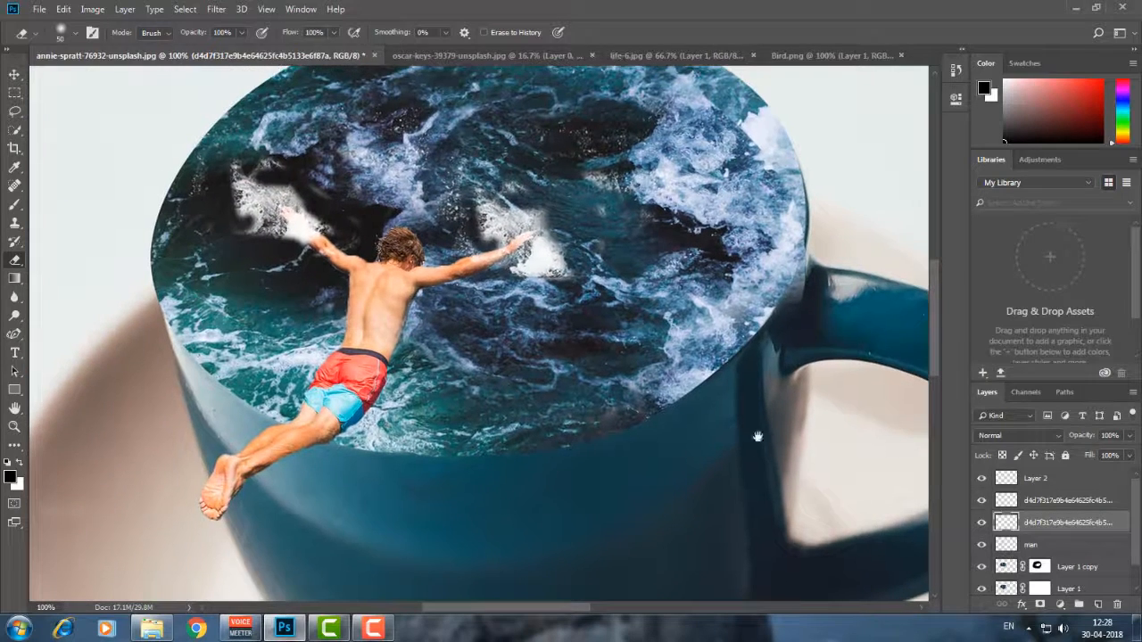
# - Erase the left-hand splash down to a small patch around the hand and remove the bright lower foam of the right-hand splash
pyautogui.click(1085, 500)
pyautogui.moveTo(268, 160)
pyautogui.mouseDown()
pyautogui.moveTo(238, 196)
pyautogui.moveTo(267, 223)
pyautogui.moveTo(317, 227)
pyautogui.moveTo(306, 242)
pyautogui.moveTo(282, 232)
pyautogui.moveTo(293, 244)
pyautogui.mouseUp()
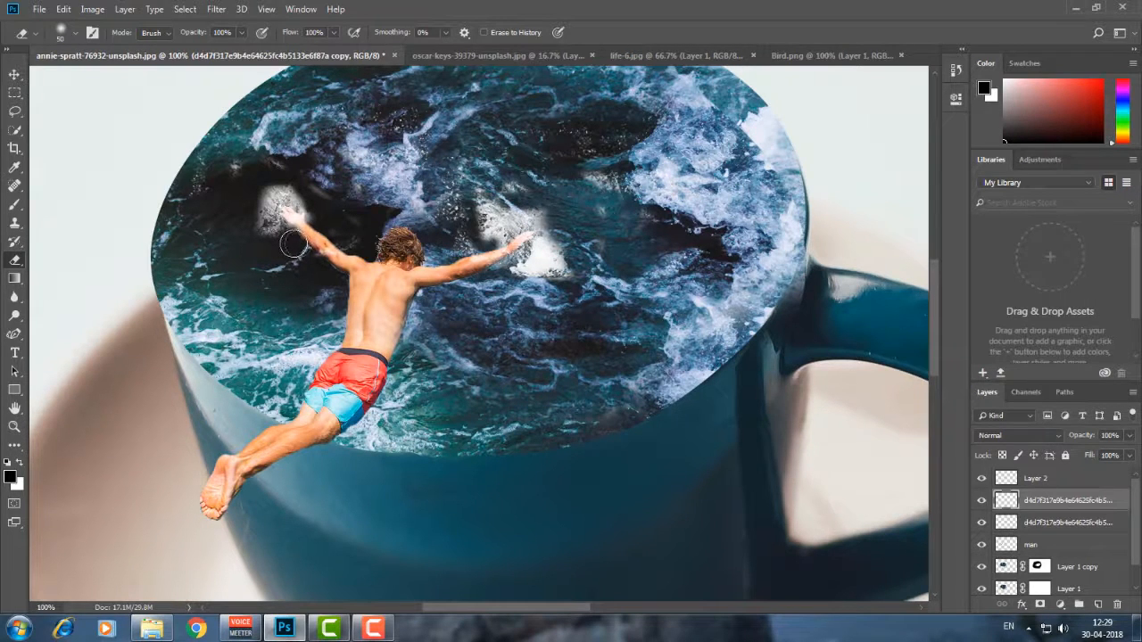
pyautogui.click(1076, 525)
pyautogui.moveTo(545, 266)
pyautogui.mouseDown()
pyautogui.moveTo(541, 255)
pyautogui.moveTo(540, 283)
pyautogui.moveTo(546, 269)
pyautogui.mouseUp()
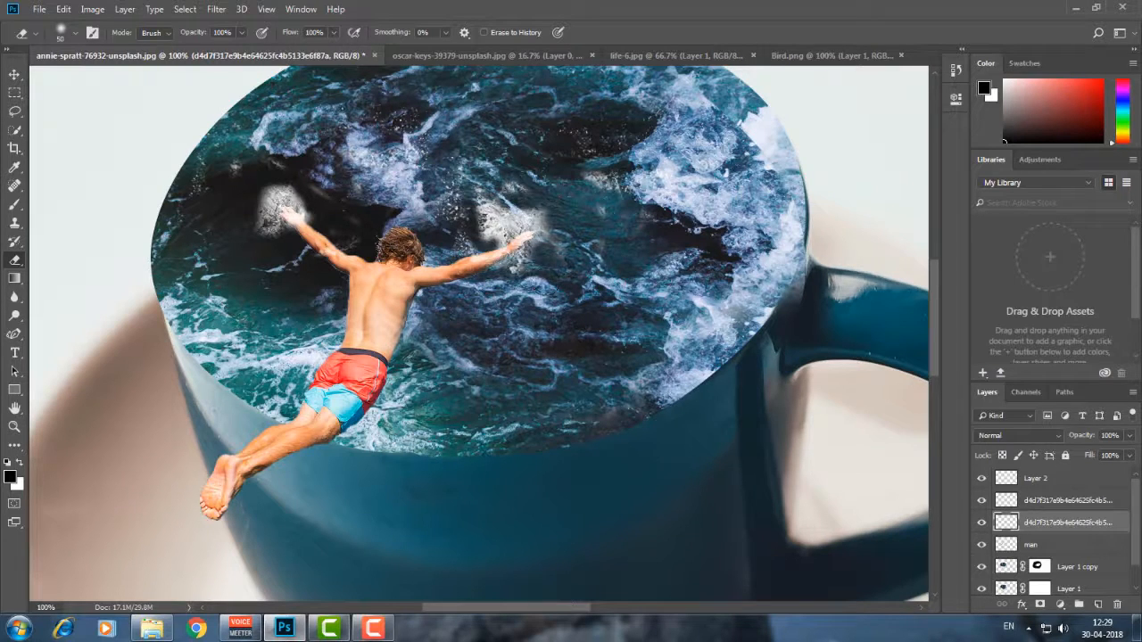
pyautogui.hotkey('ctrl', '-')
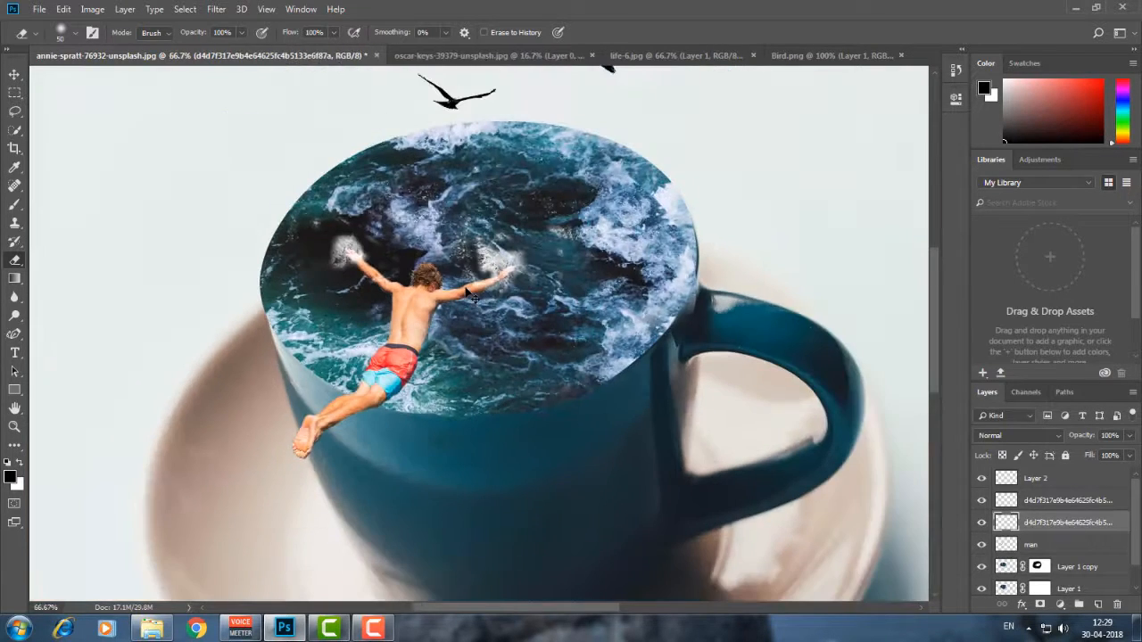
pyautogui.hotkey('ctrl', '-')
pyautogui.hotkey('ctrl', '-')
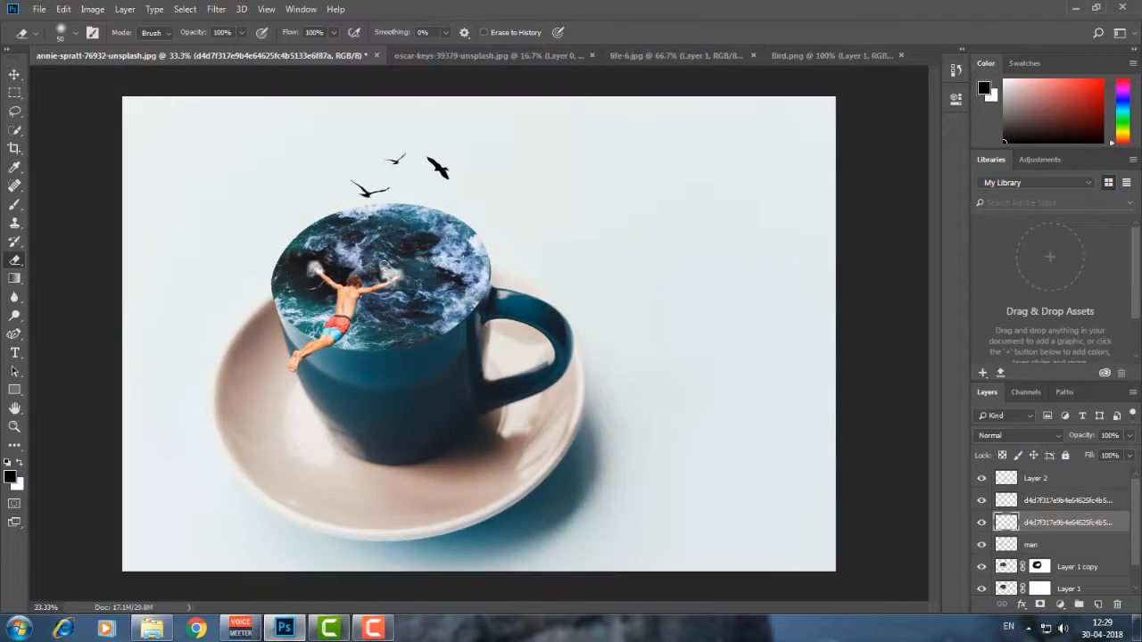